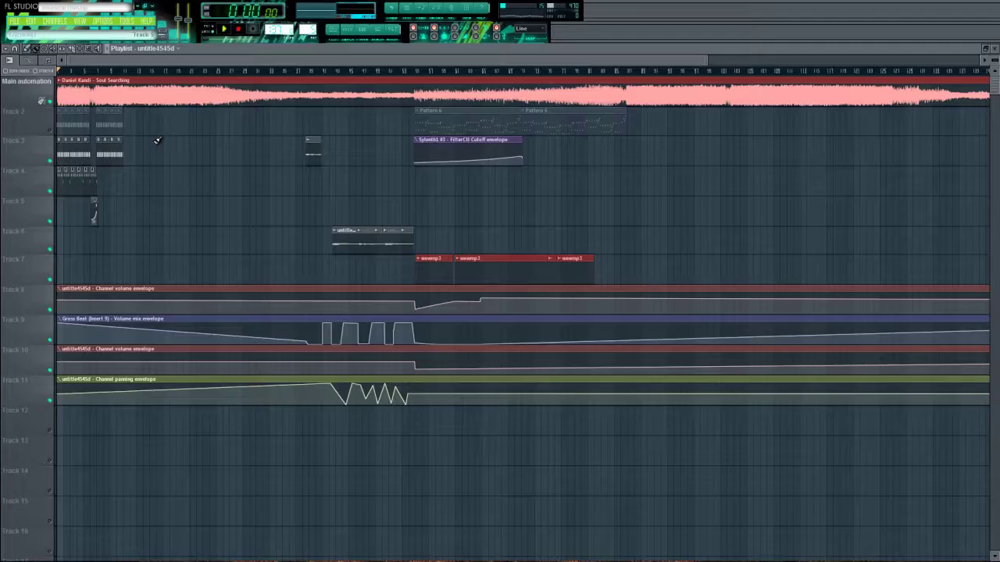
Step: Mute the vocal track, unmute Track 2, and play the arrangement briefly from the start
{"action": "left_click", "coordinate": [49, 130]}
{"action": "left_click", "coordinate": [49, 101]}
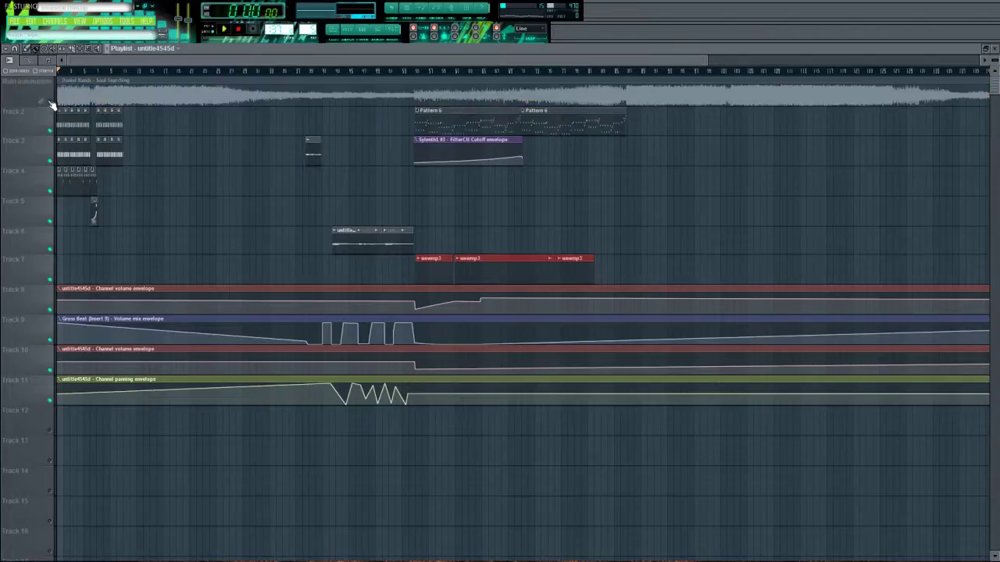
{"action": "key", "text": "space"}
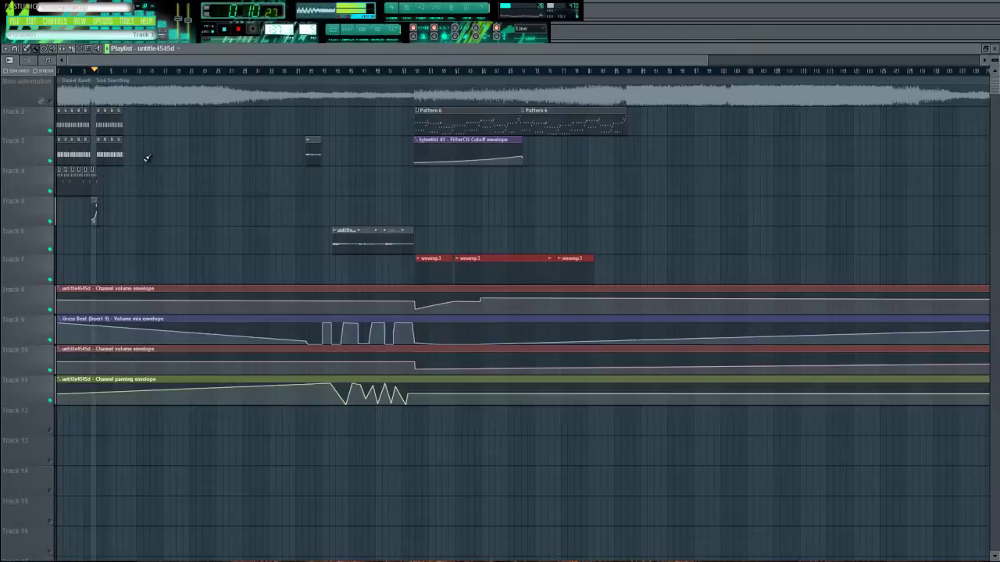
{"action": "key", "text": "space"}
Step: Unmute the Main automation vocal, mute Track 2, and play with Track 3 unmuted
{"action": "left_click", "coordinate": [49, 102]}
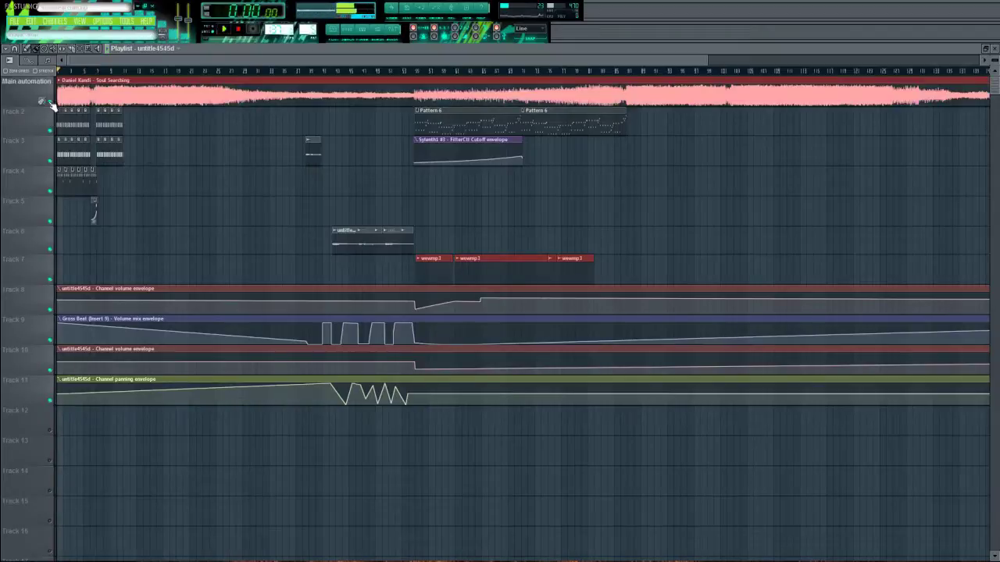
{"action": "left_click", "coordinate": [49, 131]}
{"action": "left_click", "coordinate": [49, 161]}
{"action": "key", "text": "space"}
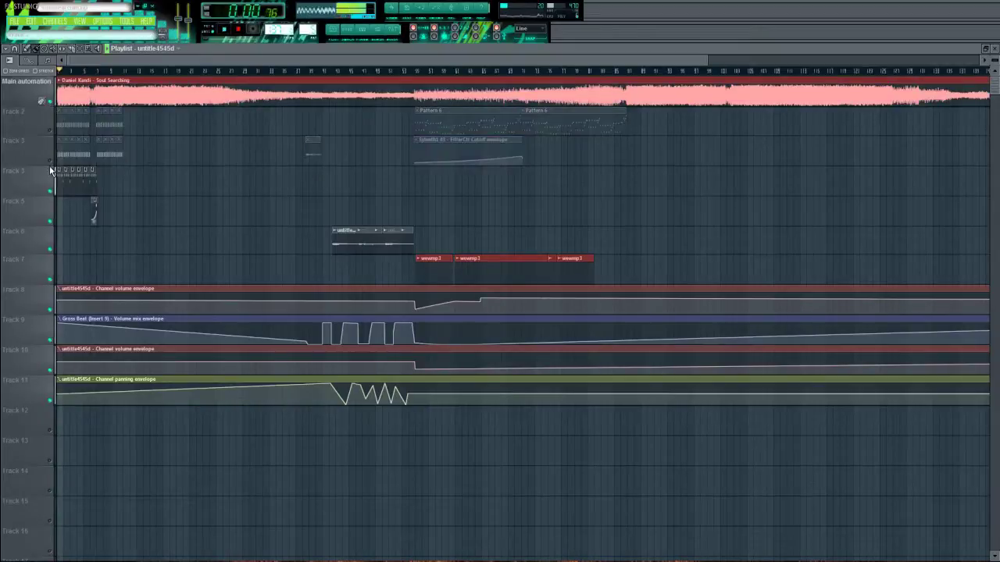
{"action": "left_click", "coordinate": [50, 160]}
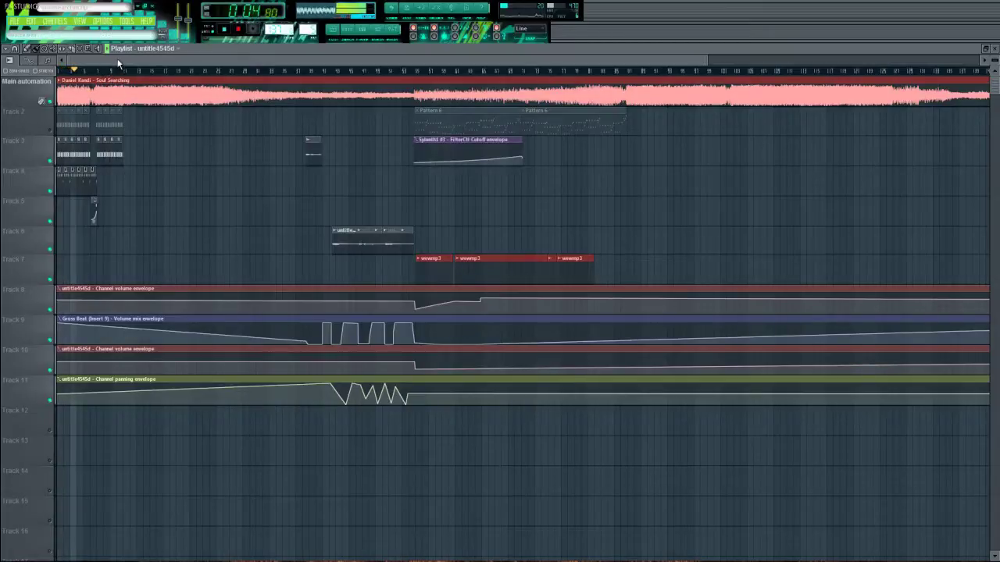
Step: Check the basstrance insert's effects in the mixer, then jump playback further into the song
{"action": "key", "text": "F9"}
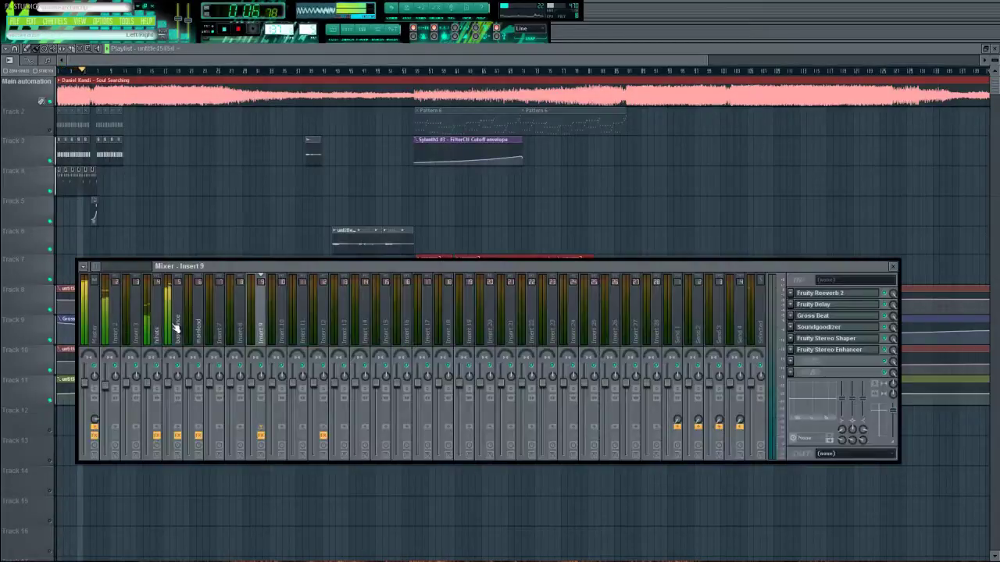
{"action": "left_click", "coordinate": [177, 328]}
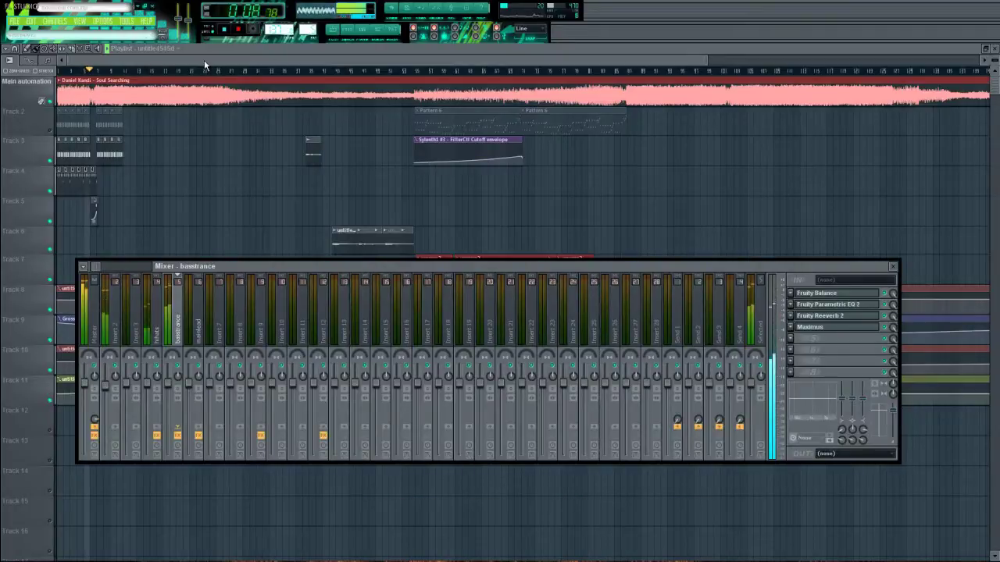
{"action": "key", "text": "F9"}
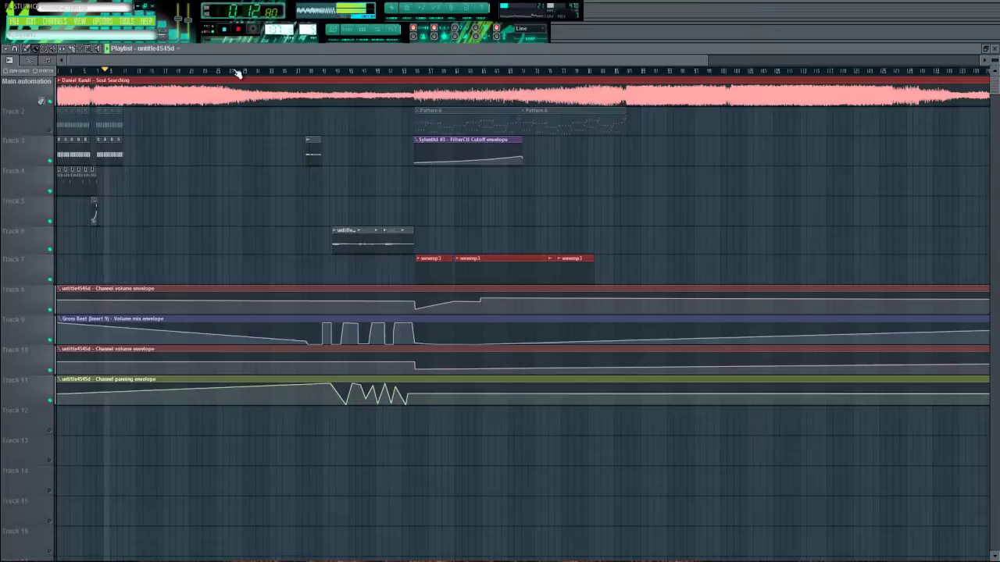
{"action": "left_click", "coordinate": [236, 71]}
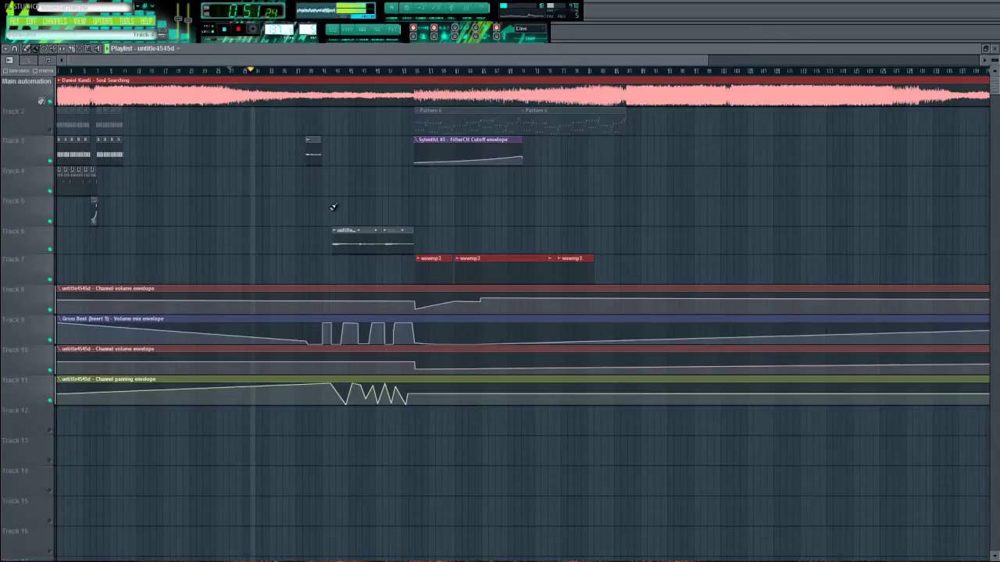
Step: Check the untitle4545d settings and insert 9 effects, then open the Soul Searching vocal's settings
{"action": "double_click", "coordinate": [312, 157]}
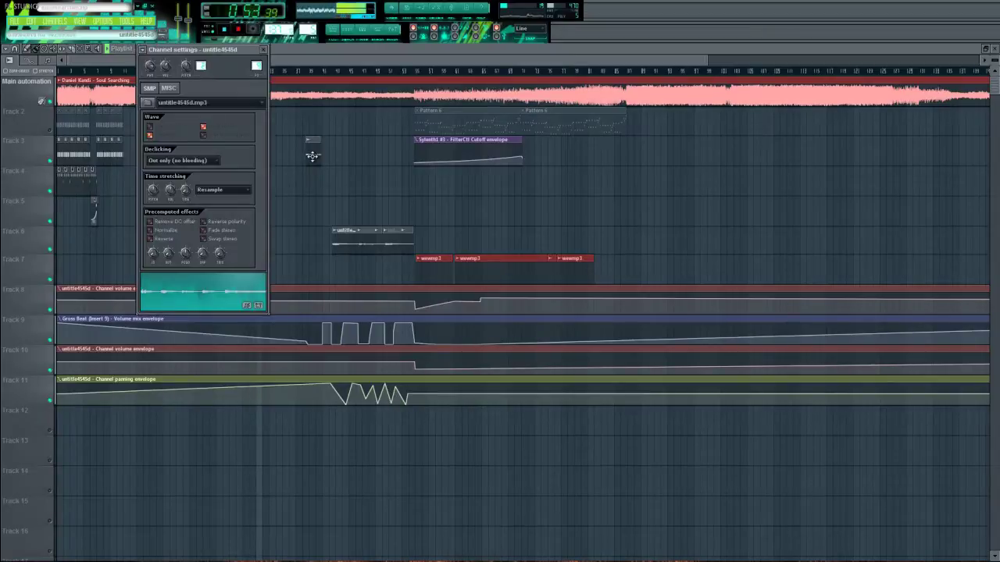
{"action": "key", "text": "Escape"}
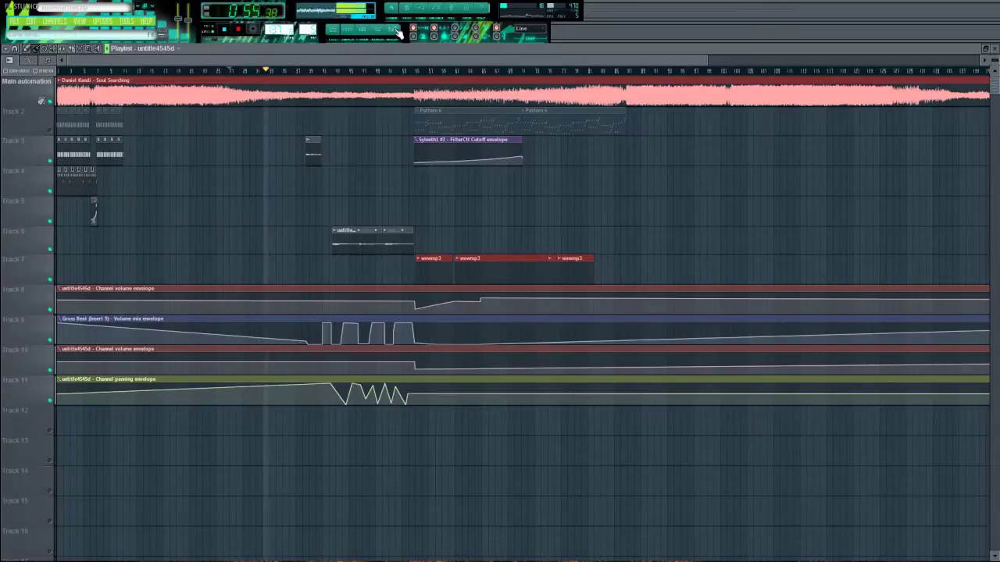
{"action": "left_click", "coordinate": [396, 31]}
{"action": "left_click", "coordinate": [263, 336]}
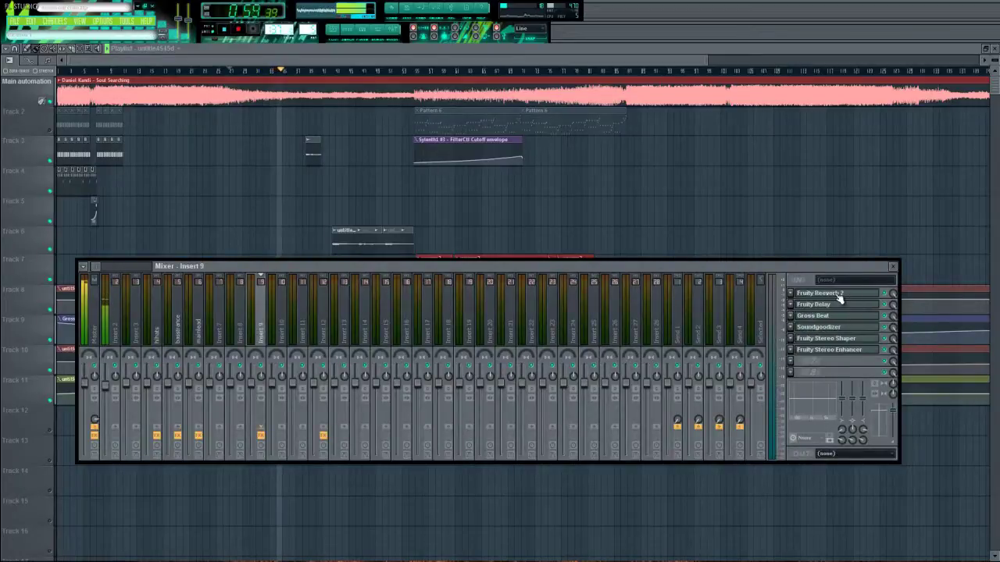
{"action": "key", "text": "Escape"}
{"action": "double_click", "coordinate": [189, 82]}
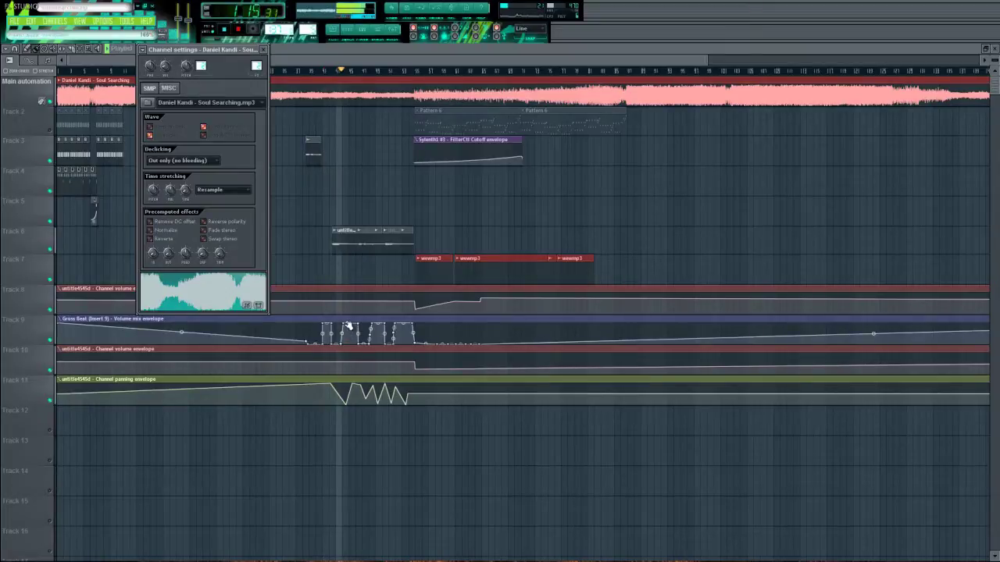
Step: Load the Trance Gt 2 volume gate preset into the Gross Beat on mixer insert 9
{"action": "key", "text": "F9"}
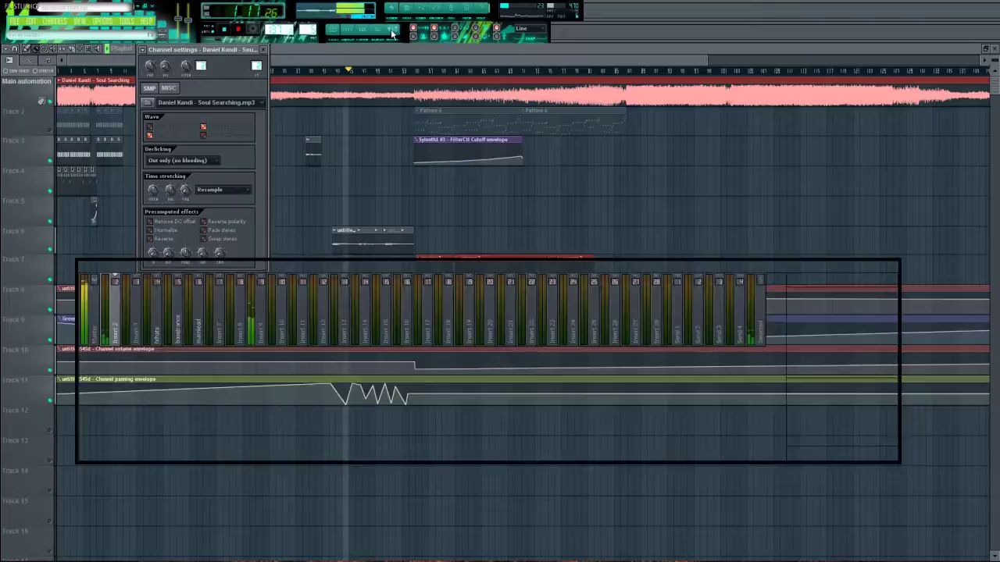
{"action": "left_click", "coordinate": [262, 334]}
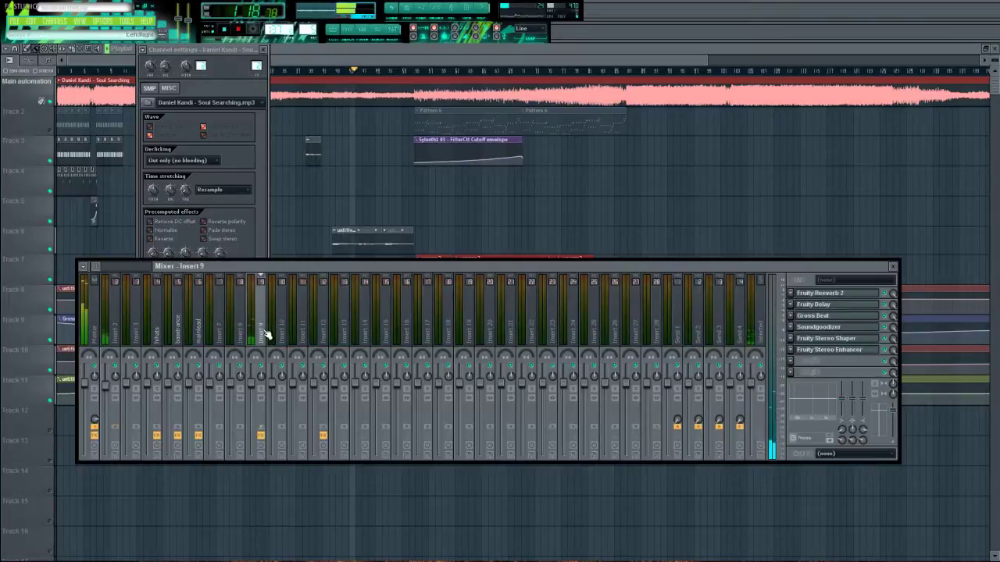
{"action": "left_click", "coordinate": [831, 315]}
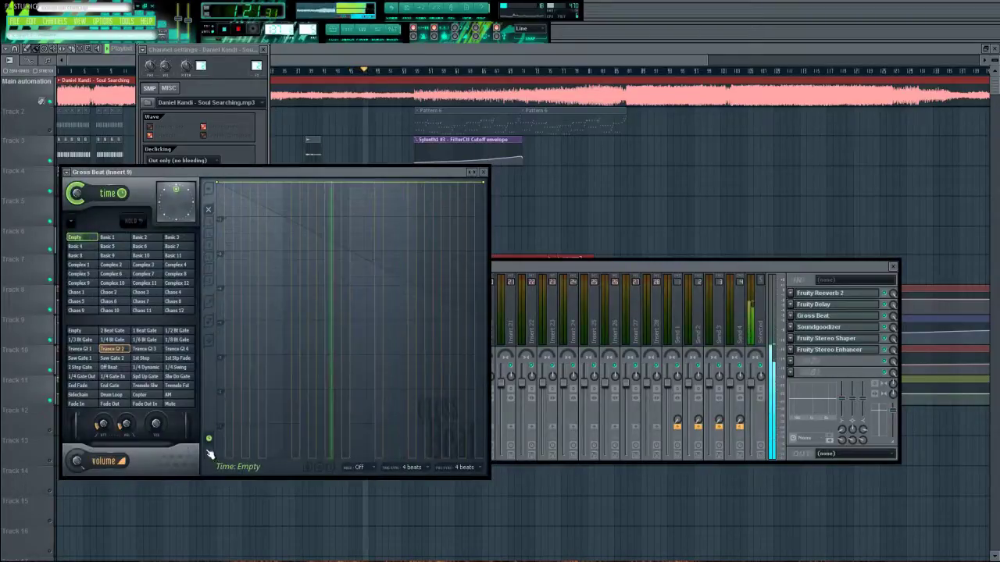
{"action": "right_click", "coordinate": [226, 322]}
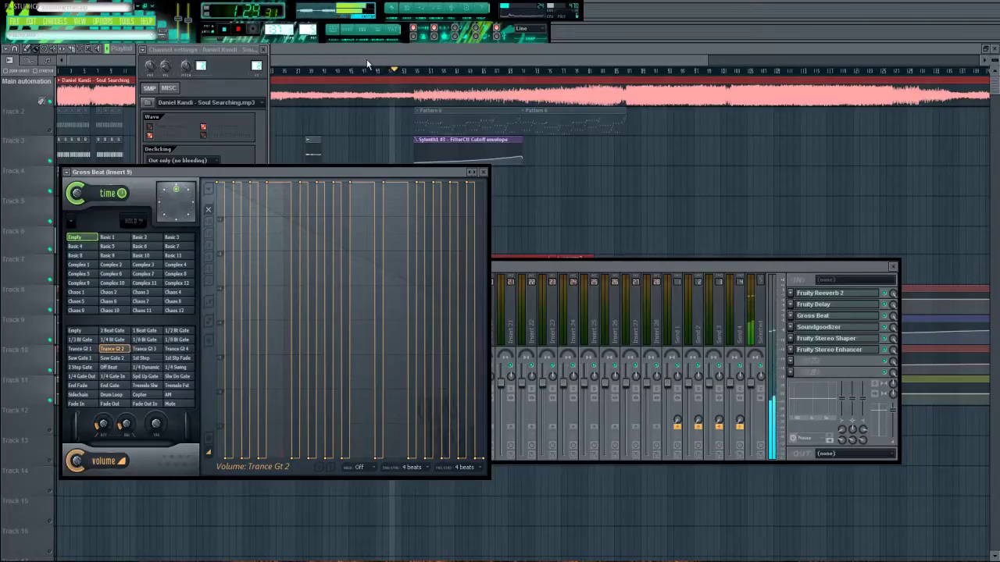
{"action": "left_click", "coordinate": [580, 270]}
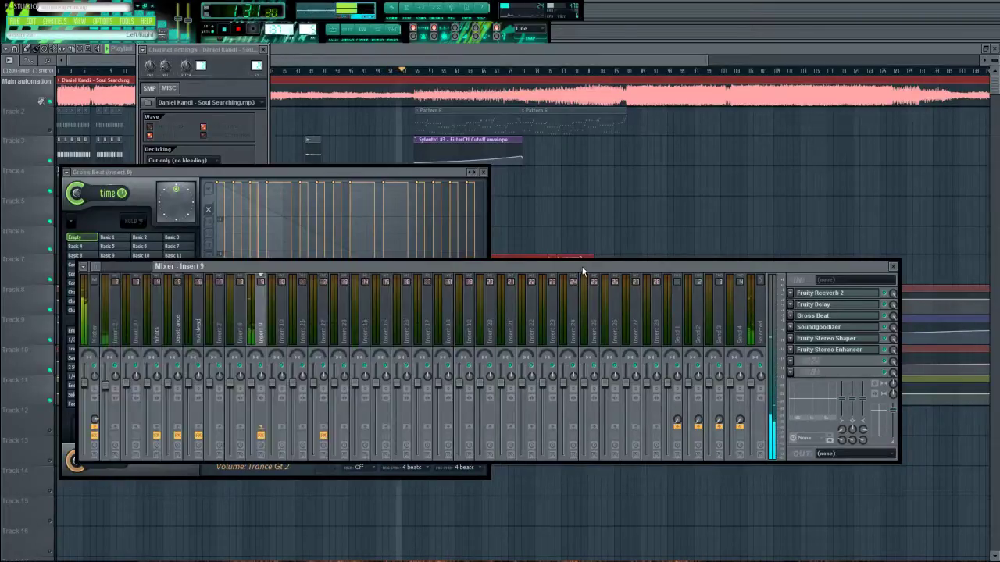
Step: Close the plugin windows, stop playback, and set the song position near the gated vocal
{"action": "key", "text": "F12"}
{"action": "key", "text": "space"}
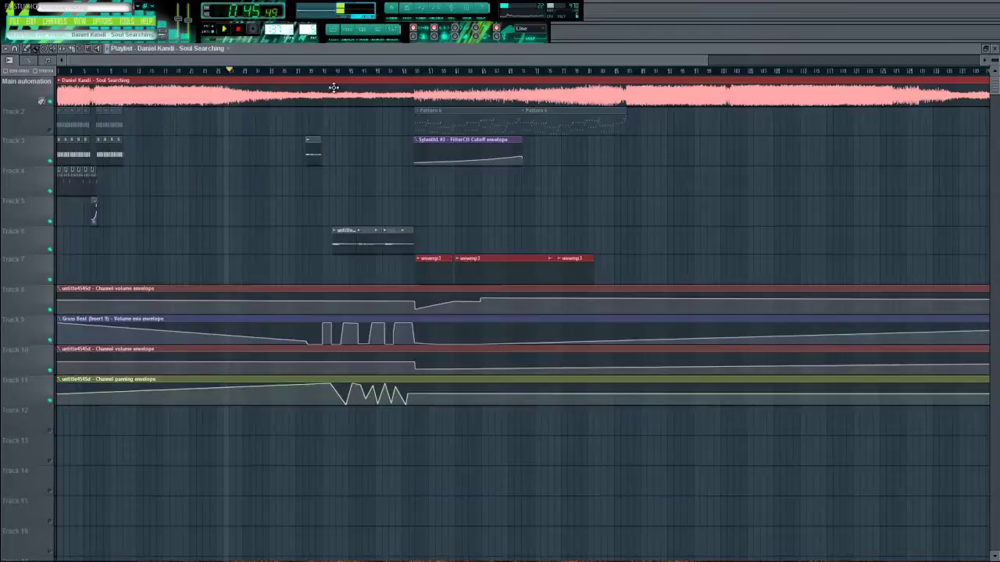
{"action": "left_click_drag", "start_coordinate": [324, 74], "coordinate": [333, 72]}
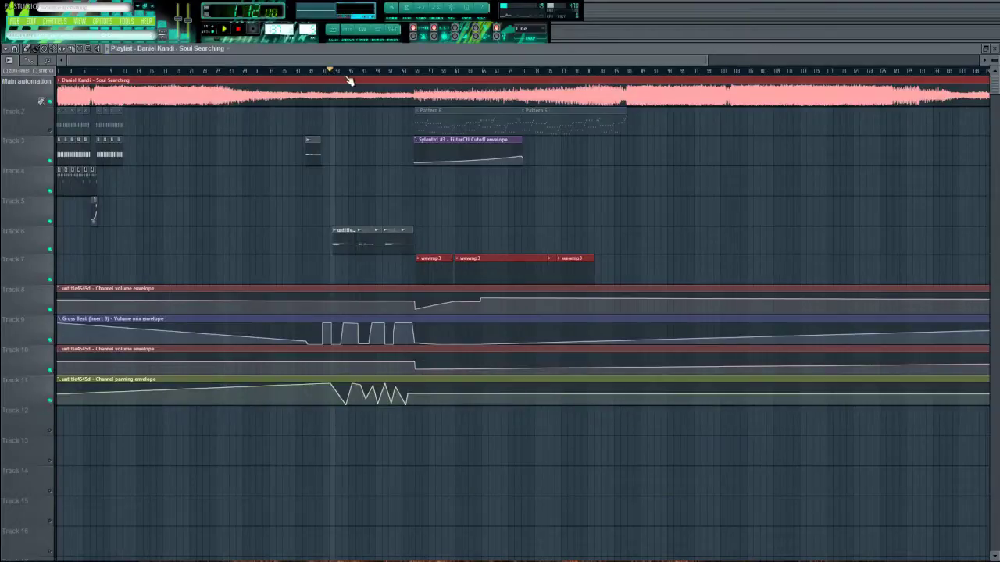
Step: Audition the gated vocal section repeatedly with mixer insert 9 shown
{"action": "left_click", "coordinate": [389, 32]}
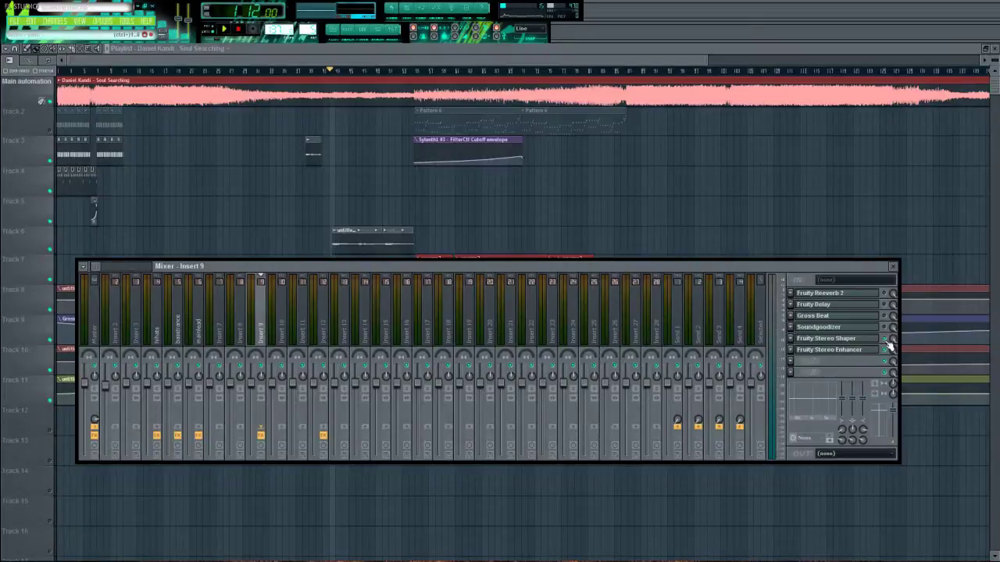
{"action": "key", "text": "space"}
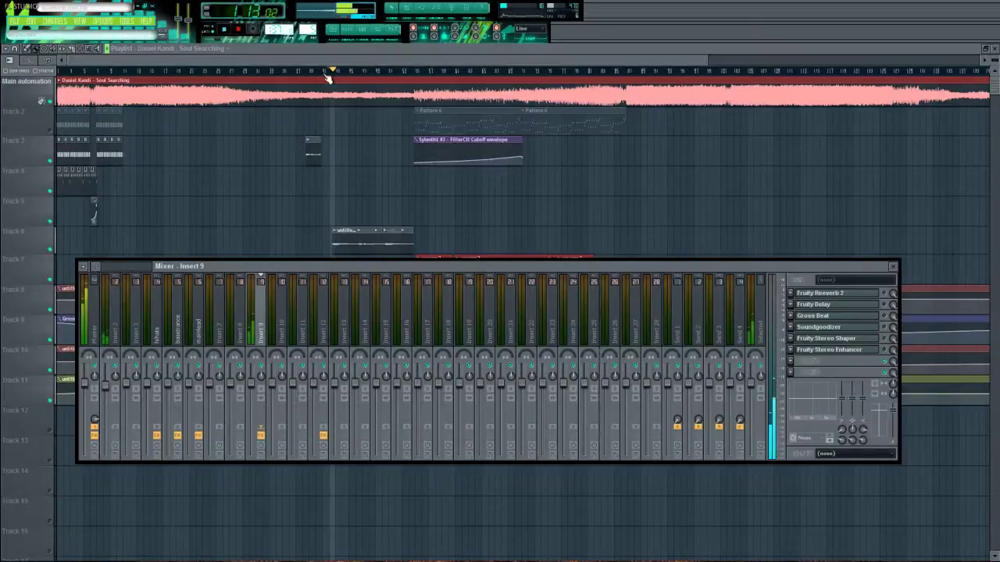
{"action": "key", "text": "F9"}
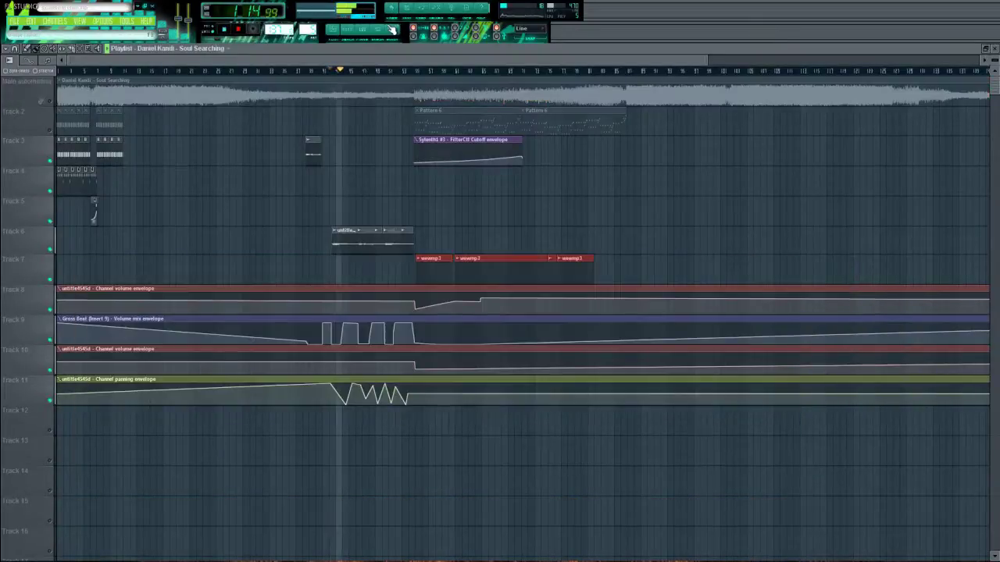
{"action": "left_click", "coordinate": [396, 33]}
{"action": "key", "text": "space"}
{"action": "key", "text": "space"}
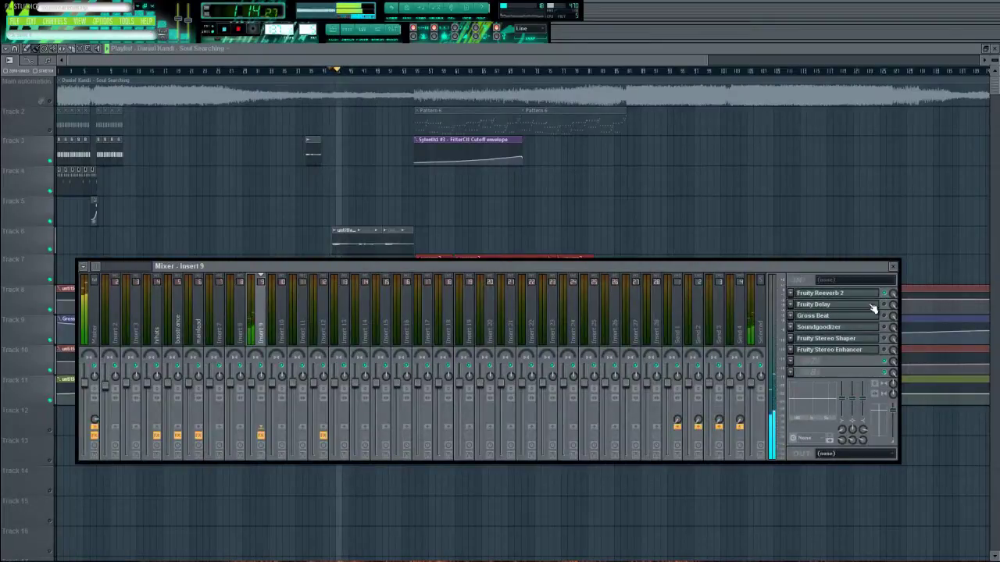
{"action": "key", "text": "space"}
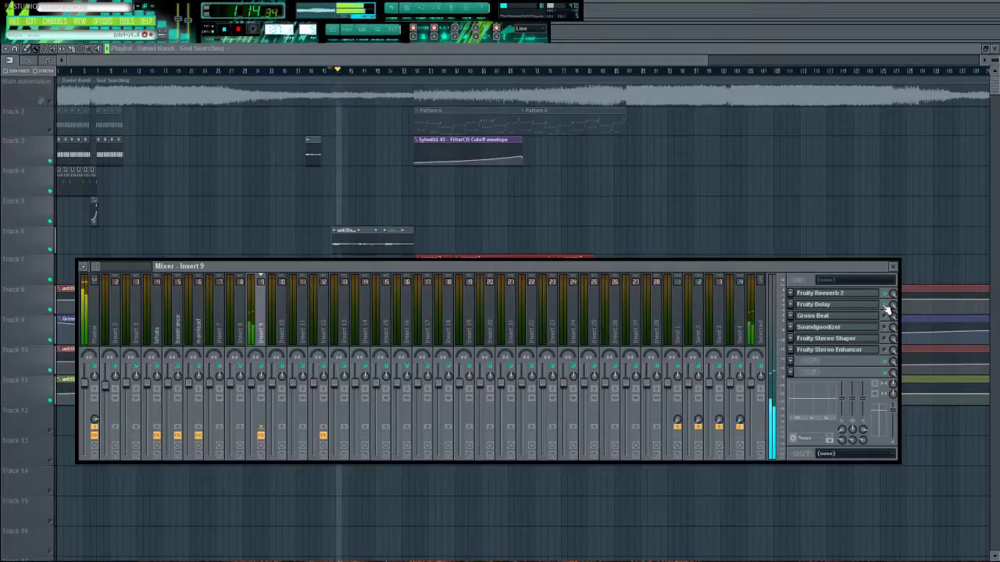
{"action": "key", "text": "space"}
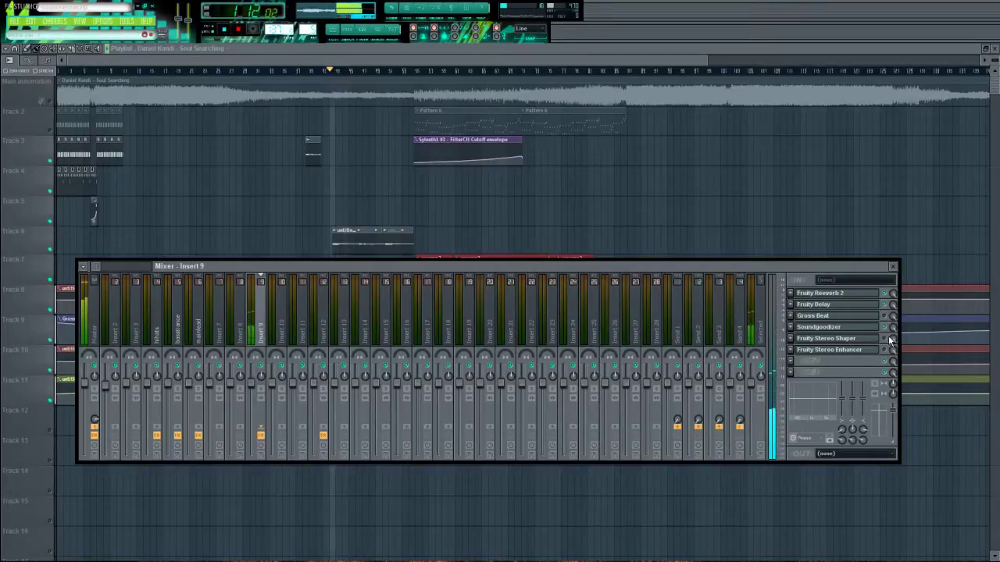
{"action": "key", "text": "space"}
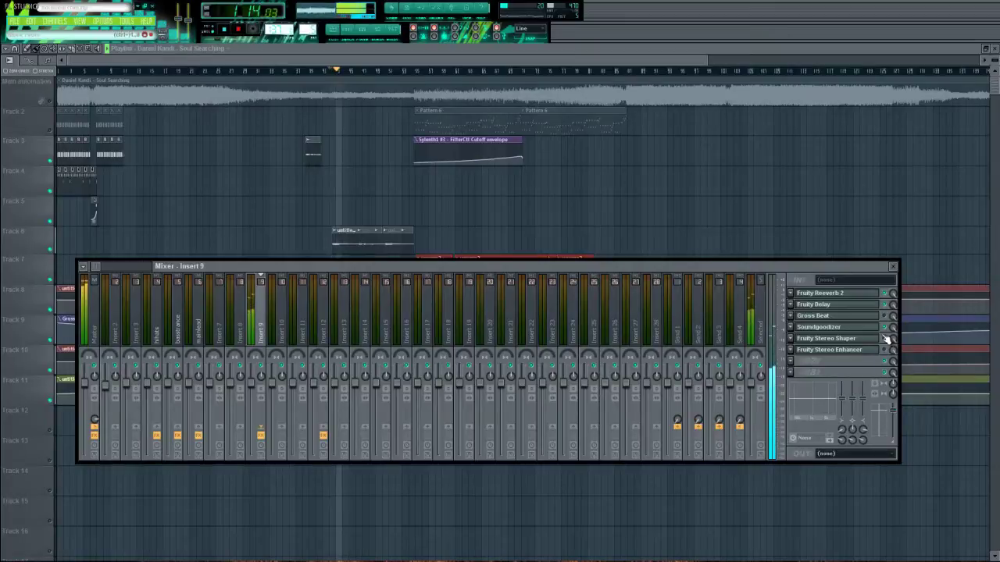
Step: Inspect insert 9's Fruity Stereo Shaper and Fruity Stereo Enhancer, then return to the playlist
{"action": "left_click", "coordinate": [870, 341]}
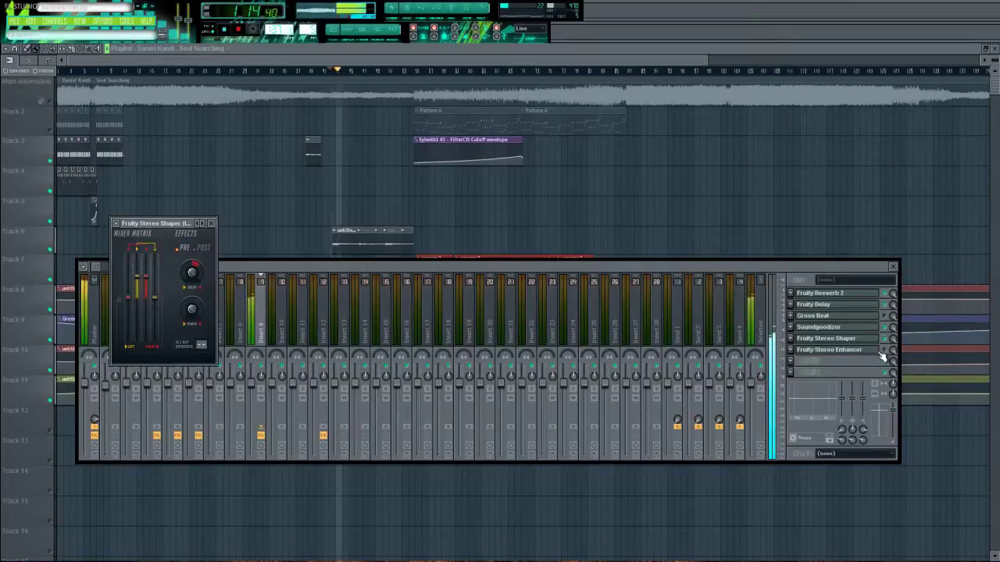
{"action": "left_click", "coordinate": [889, 353]}
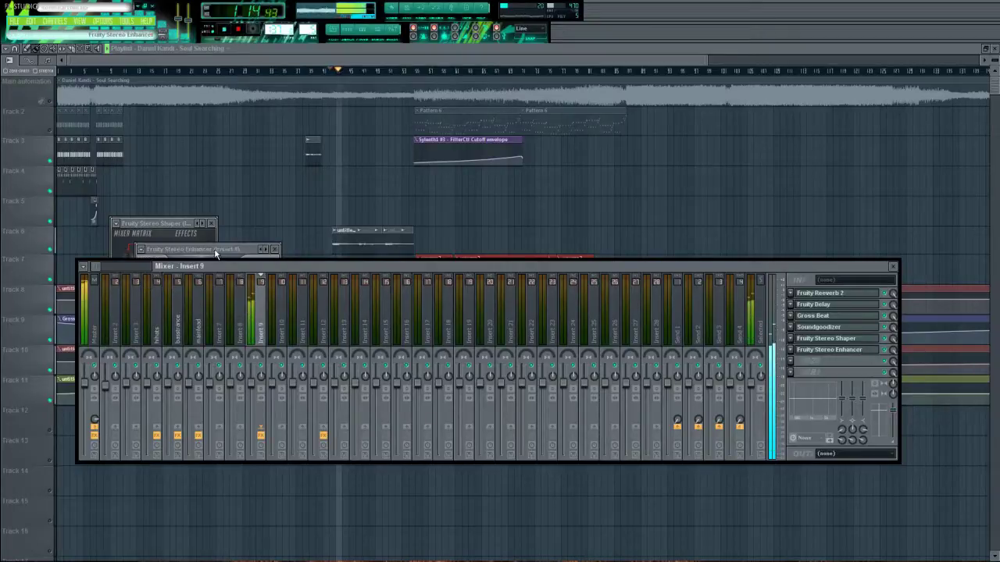
{"action": "left_click", "coordinate": [242, 250]}
{"action": "left_click", "coordinate": [318, 52]}
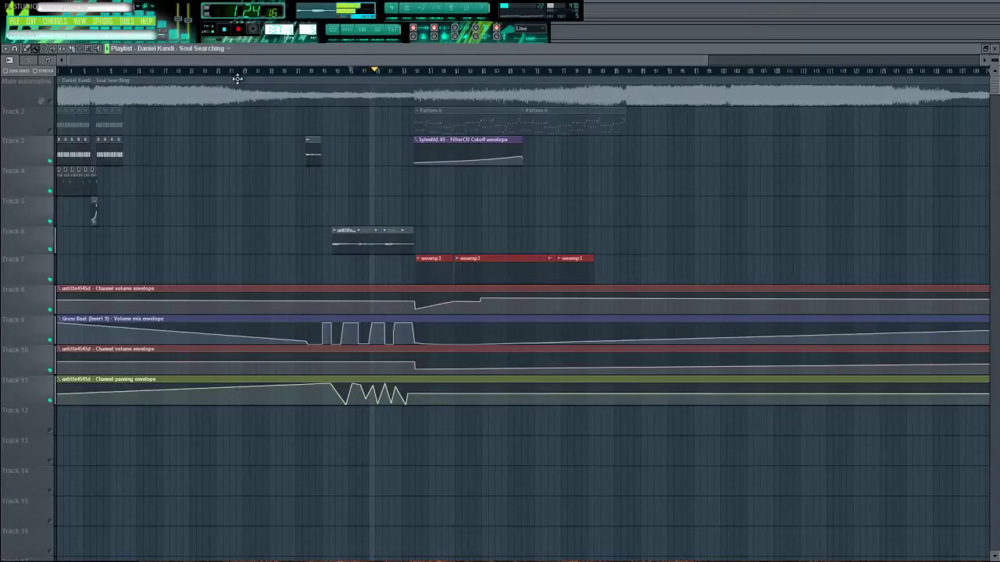
Step: Review the Soul Searching channel settings and step sequencer, then show mixer insert 9 again
{"action": "double_click", "coordinate": [43, 99]}
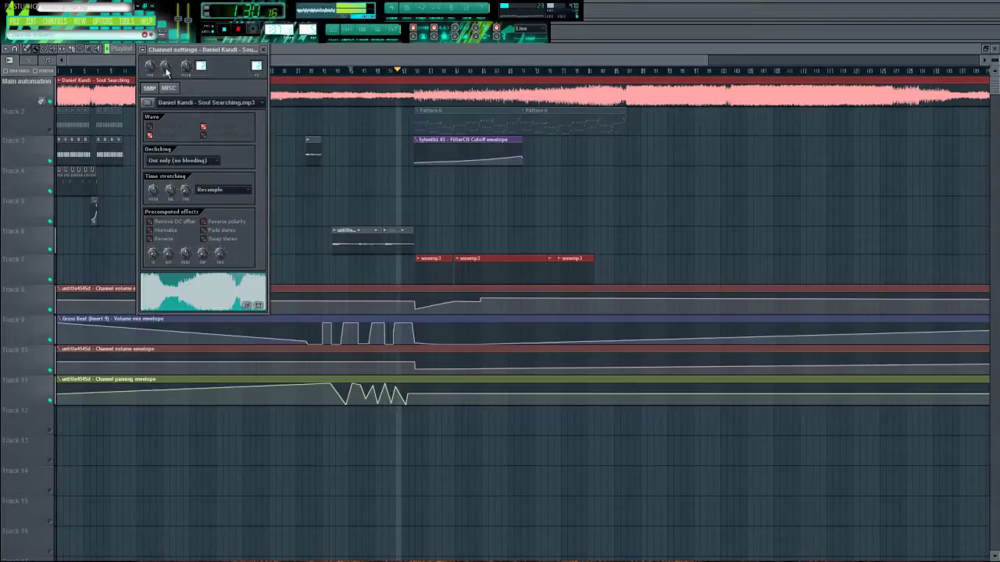
{"action": "left_click", "coordinate": [303, 71]}
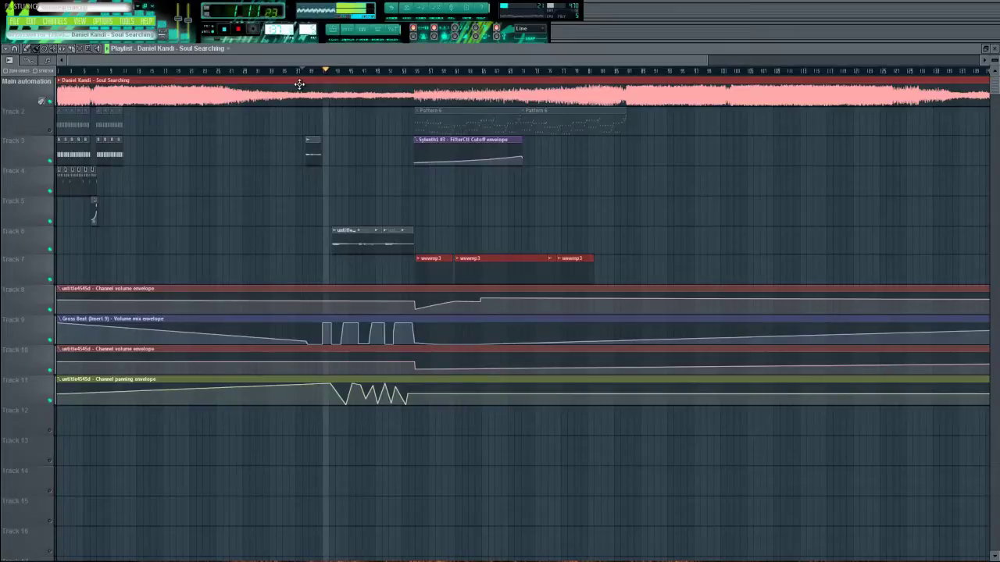
{"action": "double_click", "coordinate": [299, 84]}
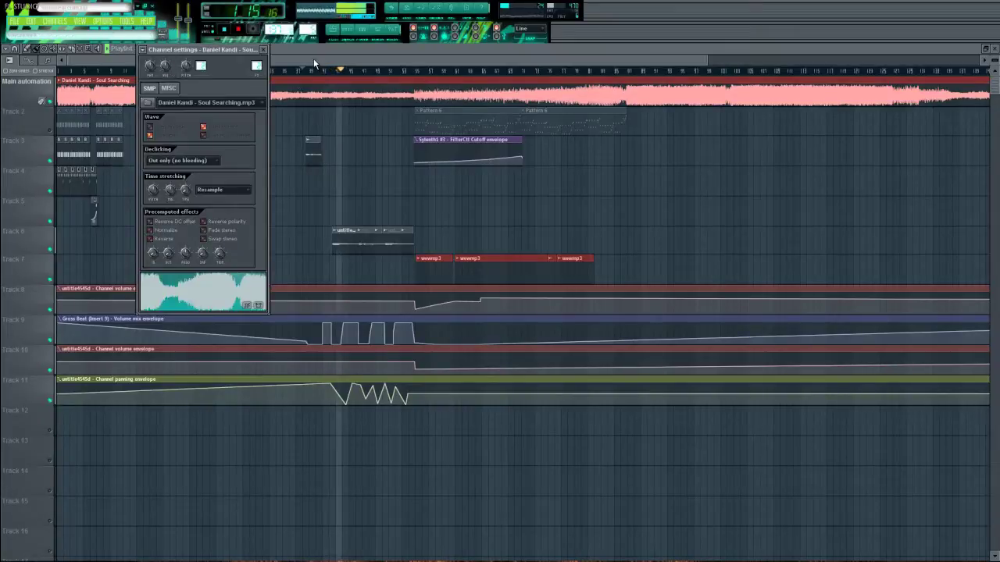
{"action": "left_click", "coordinate": [353, 34]}
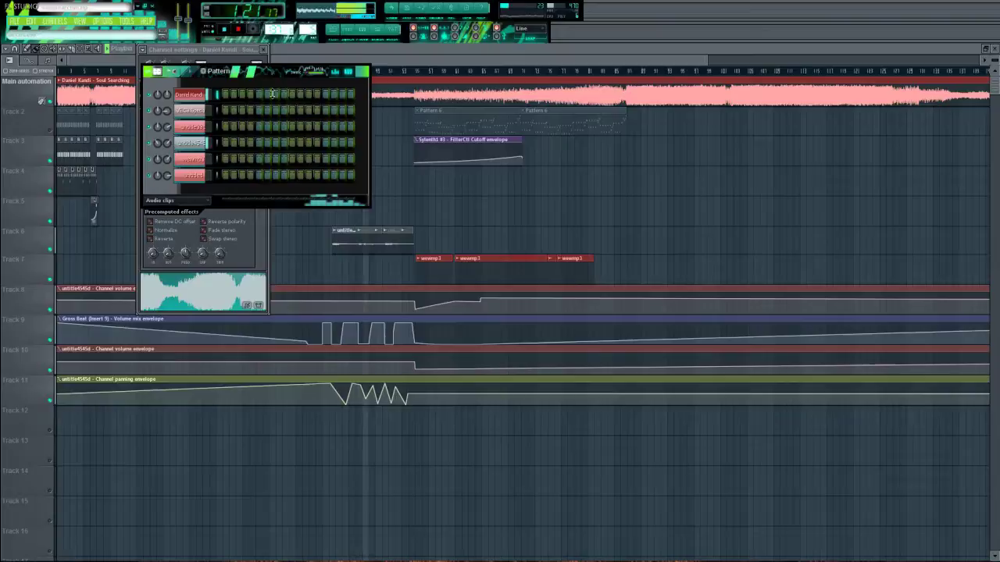
{"action": "left_click", "coordinate": [356, 59]}
{"action": "left_click", "coordinate": [404, 29]}
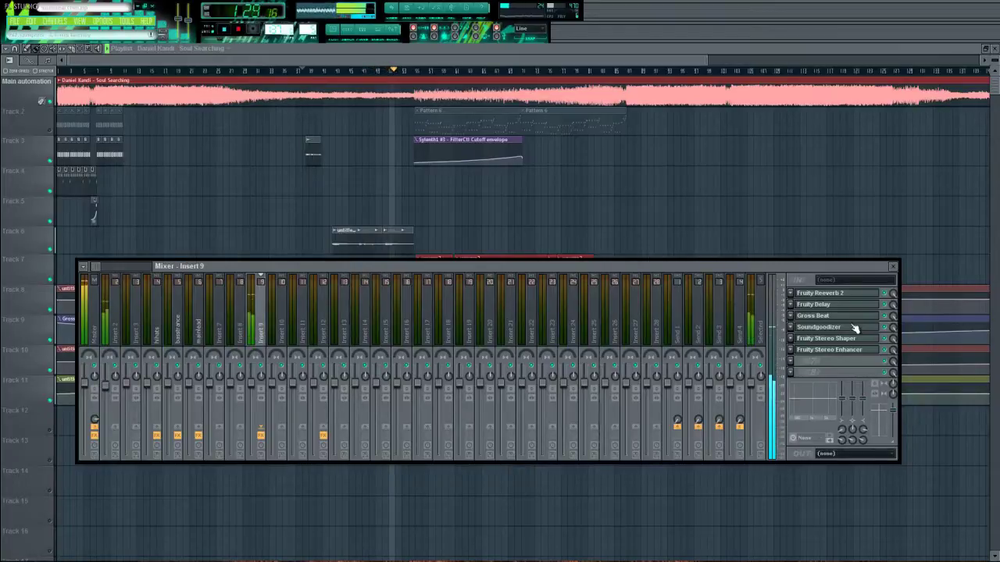
Step: Stop playback, hide the mixer, and open the untitle4545d clip's channel settings
{"action": "key", "text": "space"}
{"action": "key", "text": "F9"}
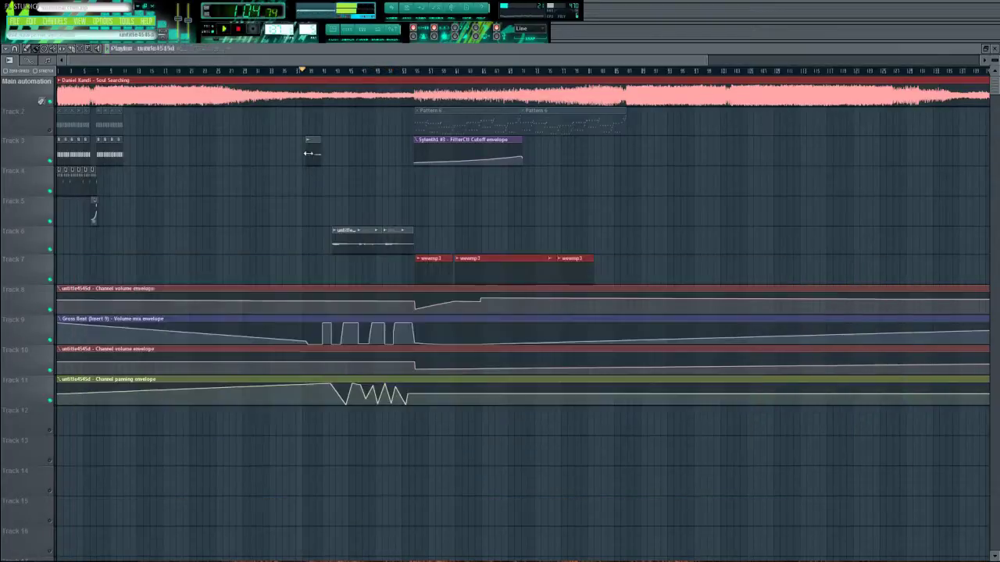
{"action": "double_click", "coordinate": [368, 231]}
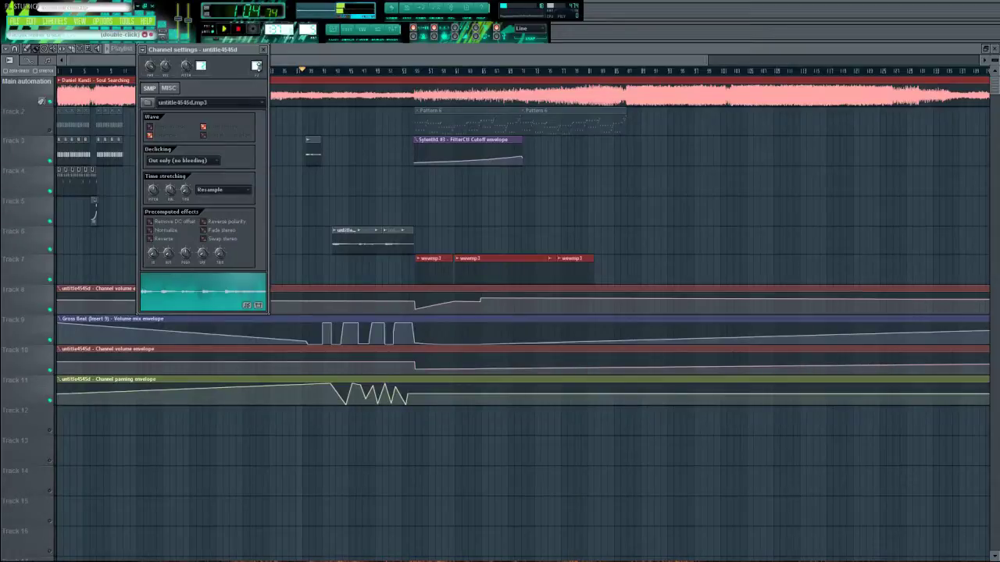
Step: Check insert 9's existing Gross Beat and load a second Gross Beat into the chain
{"action": "left_click", "coordinate": [394, 29]}
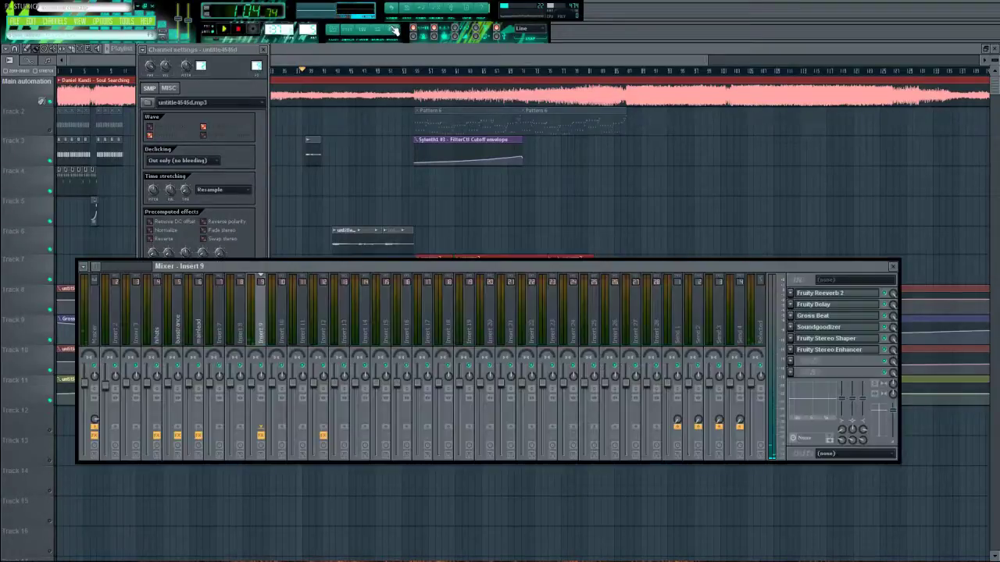
{"action": "left_click", "coordinate": [848, 317]}
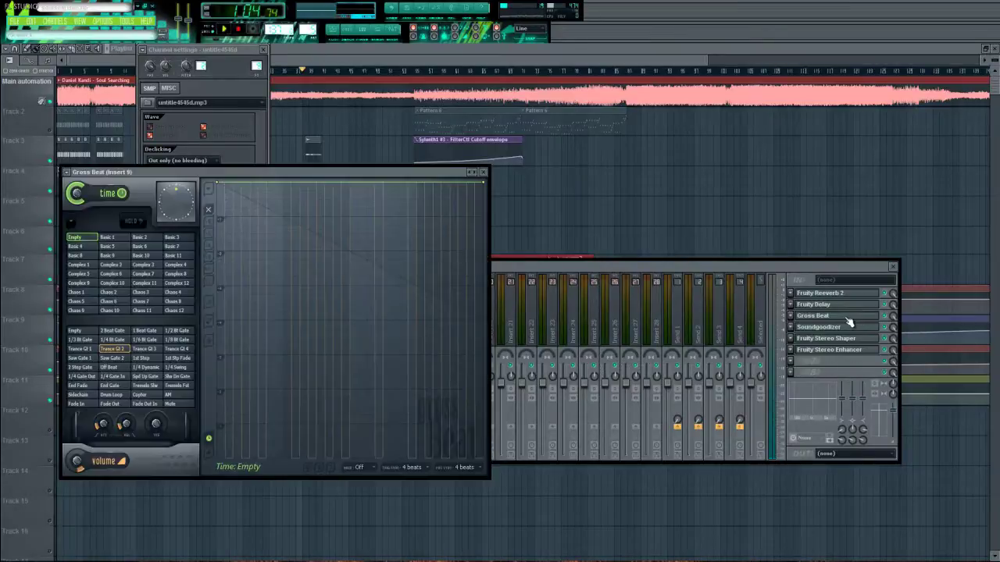
{"action": "left_click", "coordinate": [788, 363]}
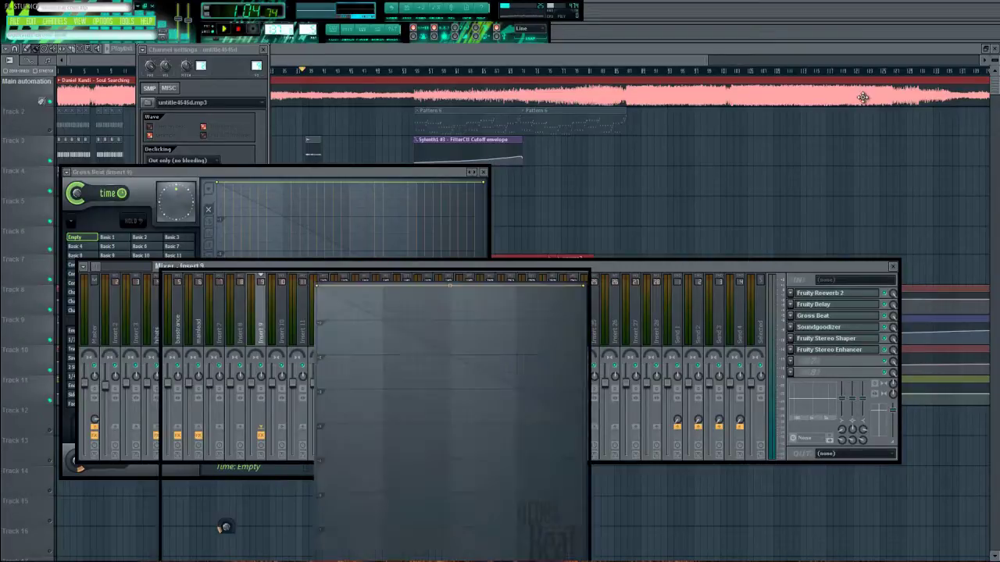
{"action": "left_click", "coordinate": [887, 319]}
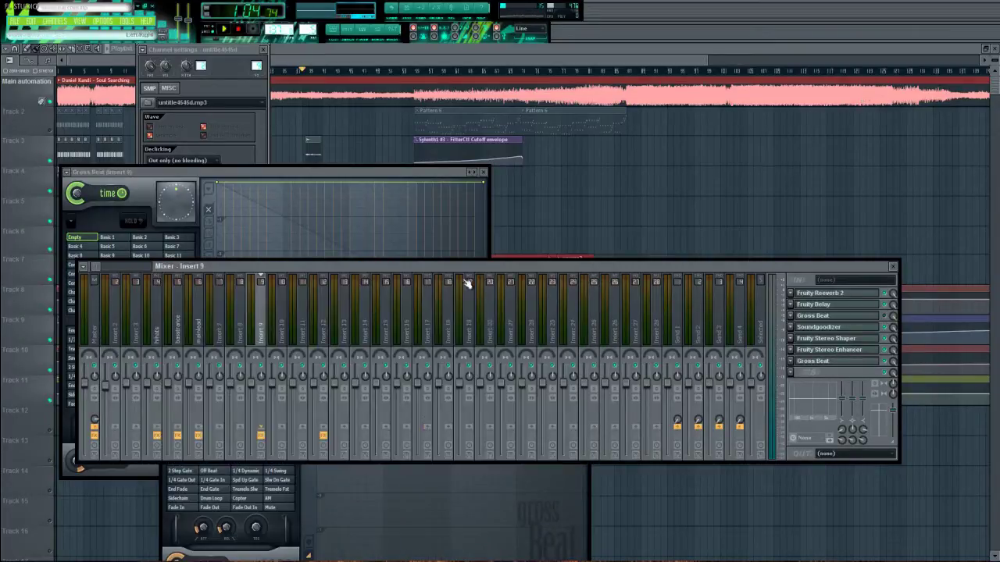
{"action": "left_click", "coordinate": [513, 509]}
Step: Apply the Trance Gt 2 volume preset and create a Volume mix automation clip on Track 12
{"action": "left_click_drag", "start_coordinate": [436, 270], "coordinate": [442, 121]}
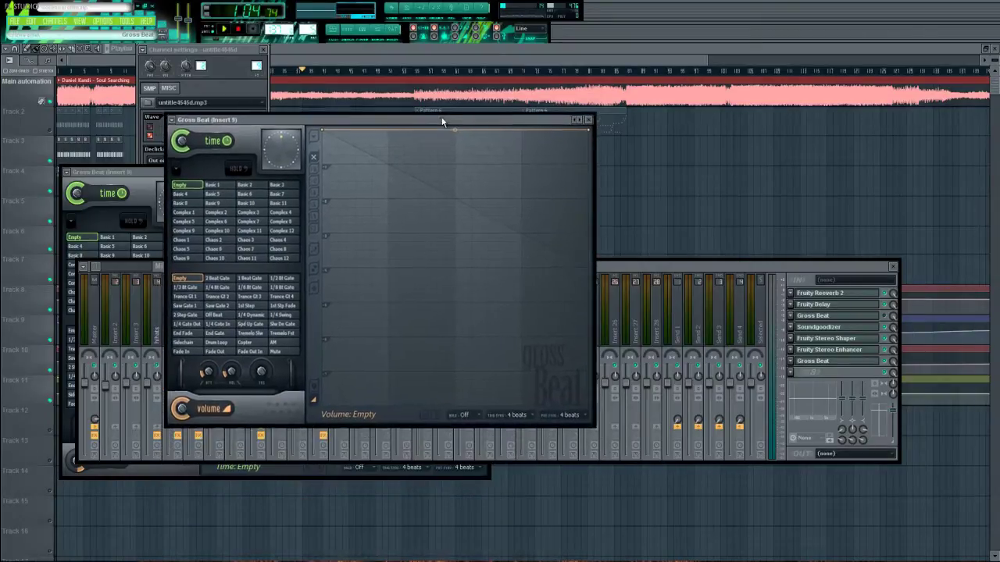
{"action": "left_click", "coordinate": [218, 296]}
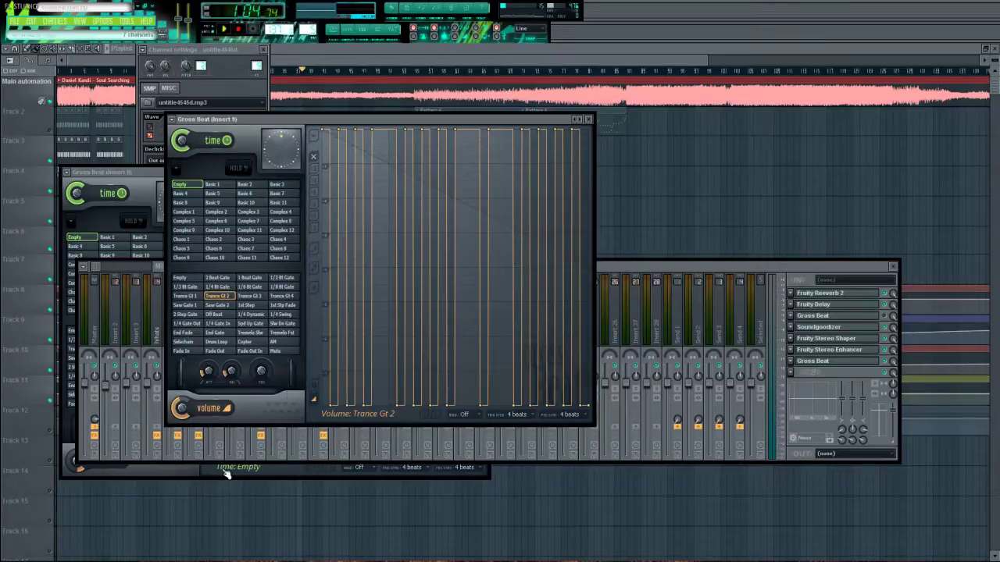
{"action": "left_click", "coordinate": [342, 50]}
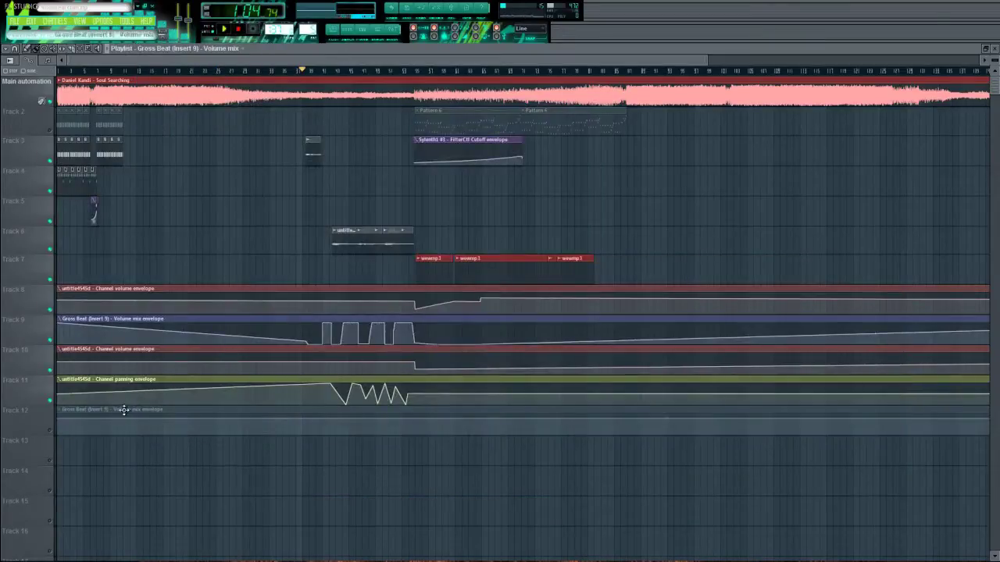
Step: Shape a brief spike in the volume-mix envelope; place it on Track 10, channel volume on Track 13
{"action": "left_click", "coordinate": [69, 420]}
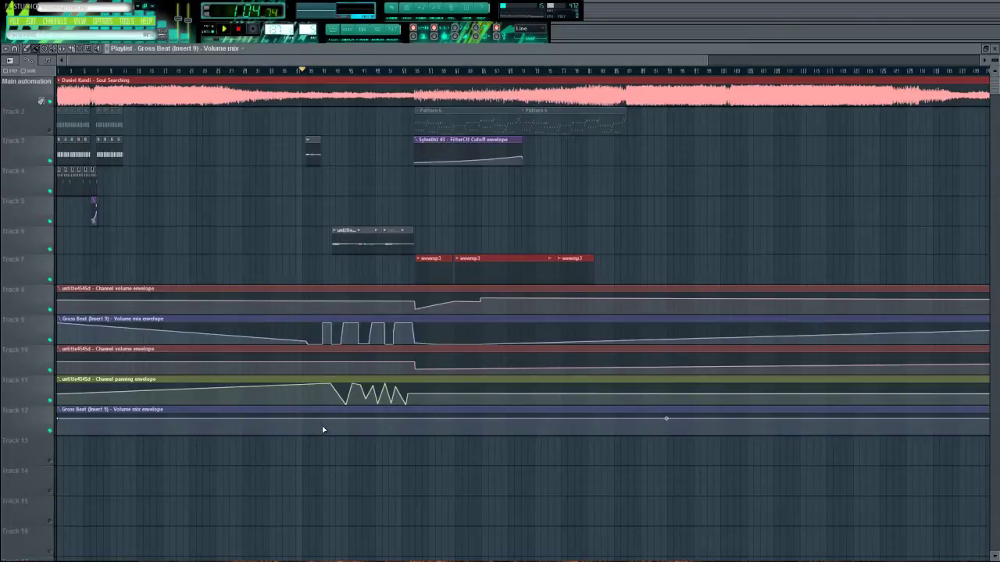
{"action": "mouse_move", "coordinate": [319, 425]}
{"action": "left_mouse_down"}
{"action": "mouse_move", "coordinate": [319, 436]}
{"action": "mouse_move", "coordinate": [320, 414]}
{"action": "mouse_move", "coordinate": [328, 417]}
{"action": "left_mouse_up"}
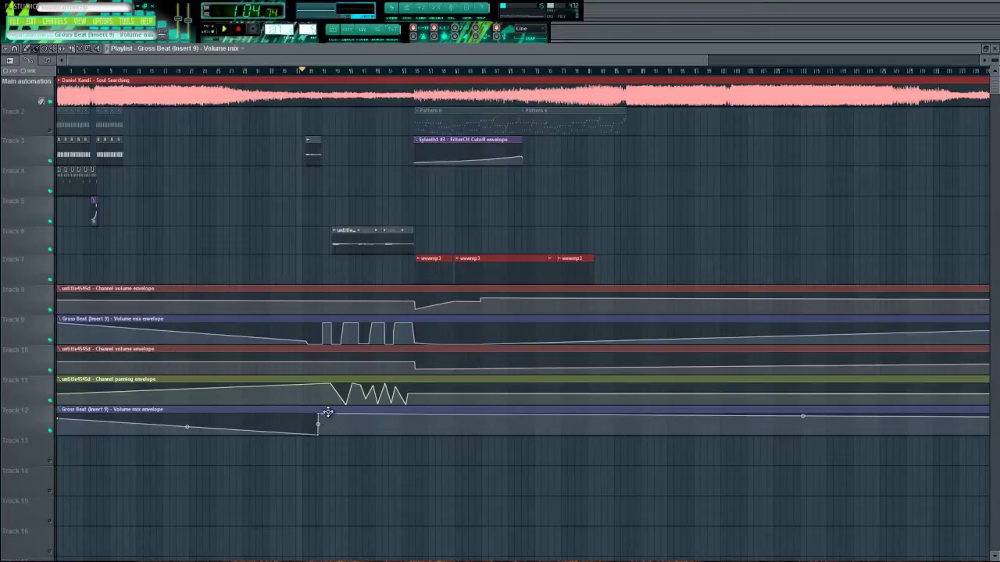
{"action": "left_click_drag", "start_coordinate": [328, 415], "coordinate": [331, 435]}
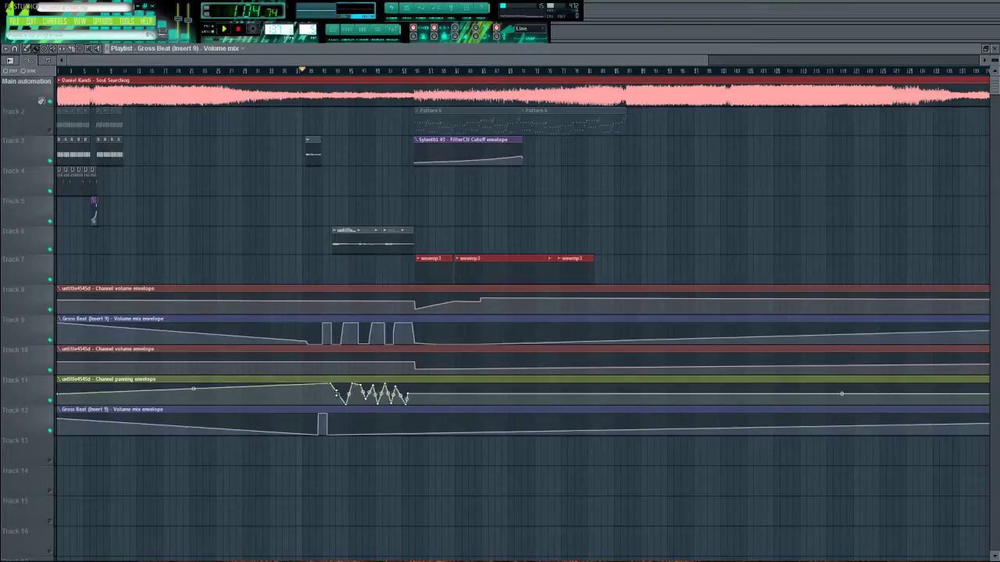
{"action": "left_click_drag", "start_coordinate": [312, 366], "coordinate": [320, 457]}
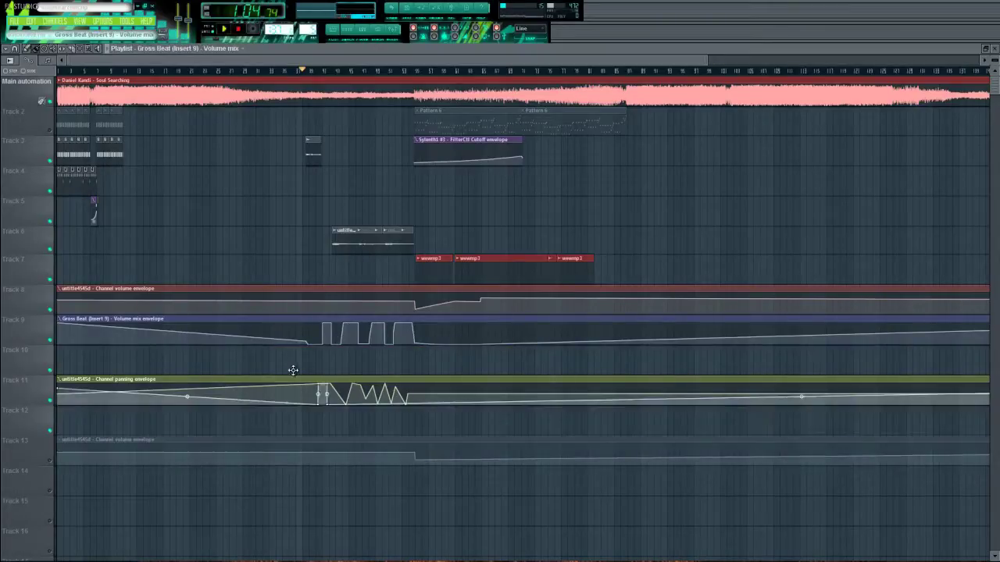
{"action": "mouse_move", "coordinate": [320, 420]}
{"action": "left_mouse_down"}
{"action": "mouse_move", "coordinate": [290, 344]}
{"action": "mouse_move", "coordinate": [330, 347]}
{"action": "left_mouse_up"}
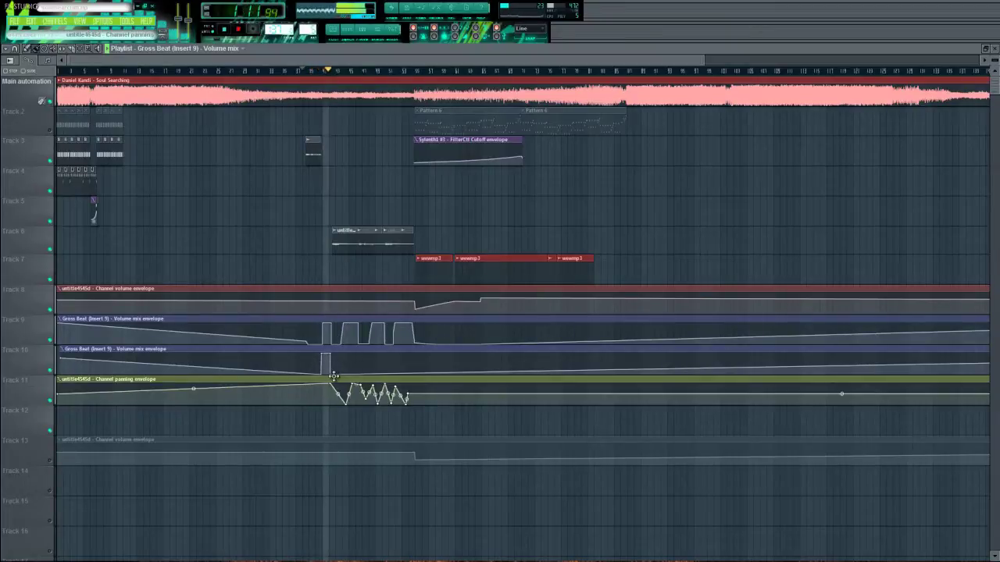
Step: Raise the Track 10 volume-mix envelope just after its spike, then pull a point back low
{"action": "left_click_drag", "start_coordinate": [329, 363], "coordinate": [334, 355]}
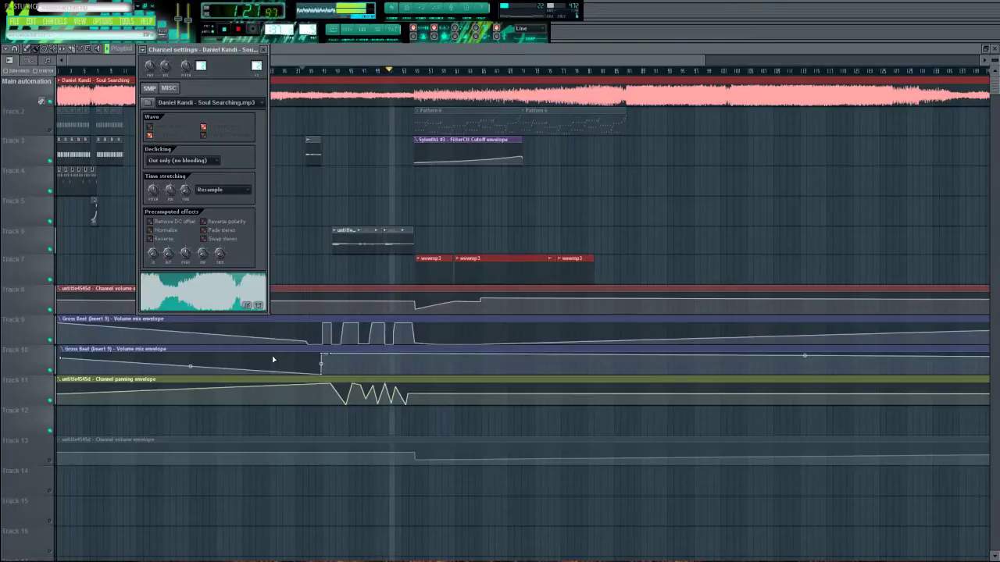
{"action": "left_click_drag", "start_coordinate": [333, 356], "coordinate": [333, 372]}
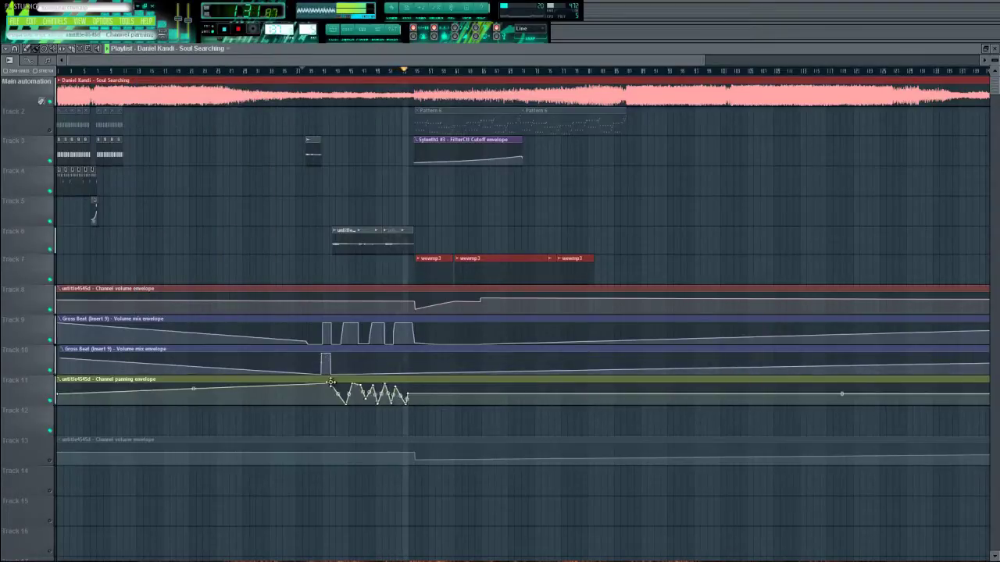
{"action": "double_click", "coordinate": [418, 117]}
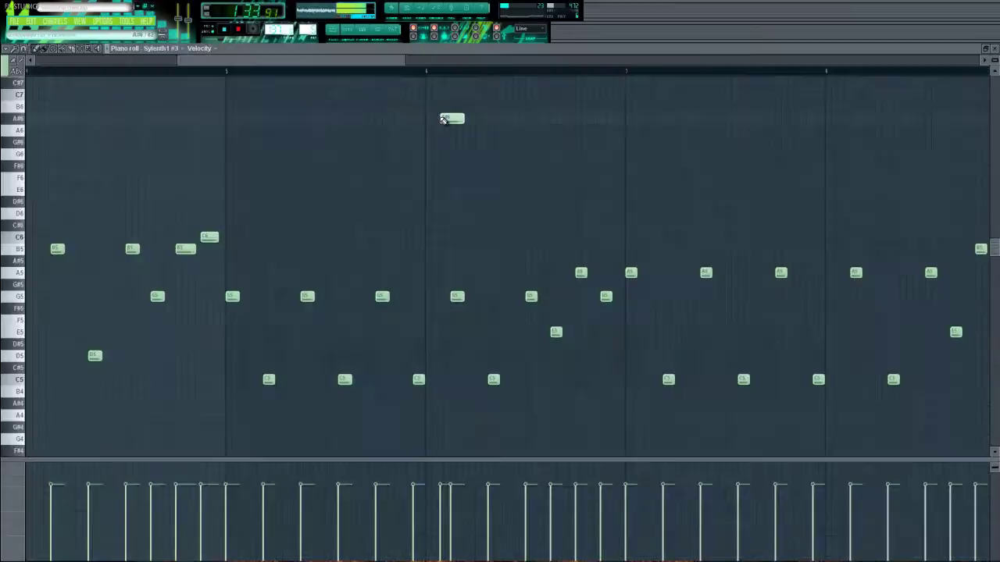
{"action": "scroll", "coordinate": [168, 71], "scroll_direction": "down", "scroll_amount": 2}
{"action": "scroll", "coordinate": [200, 72], "scroll_direction": "down", "scroll_amount": 2}
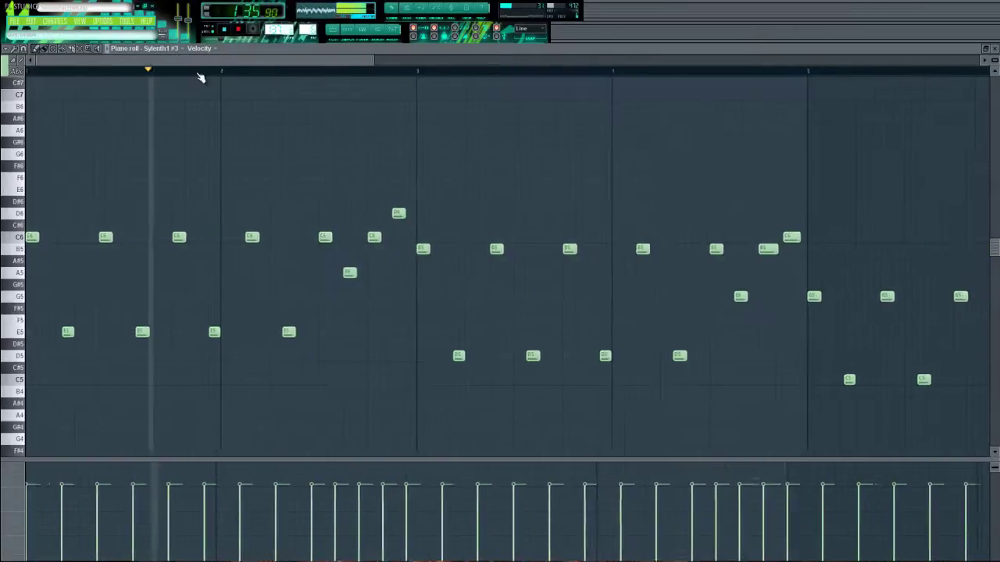
{"action": "scroll", "coordinate": [201, 72], "scroll_direction": "down", "scroll_amount": 3}
{"action": "left_click", "coordinate": [359, 27]}
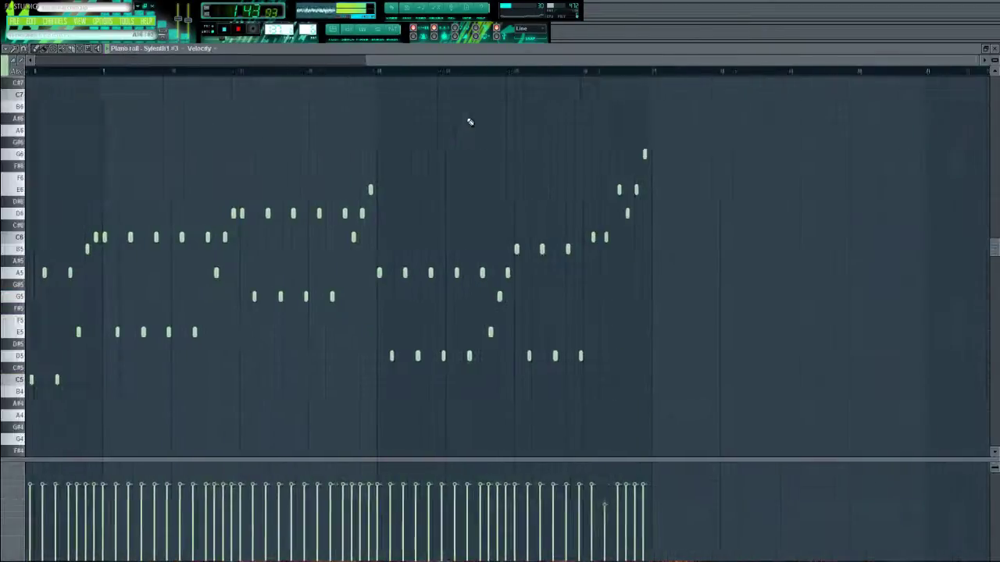
{"action": "left_click", "coordinate": [355, 36]}
{"action": "left_click", "coordinate": [190, 159]}
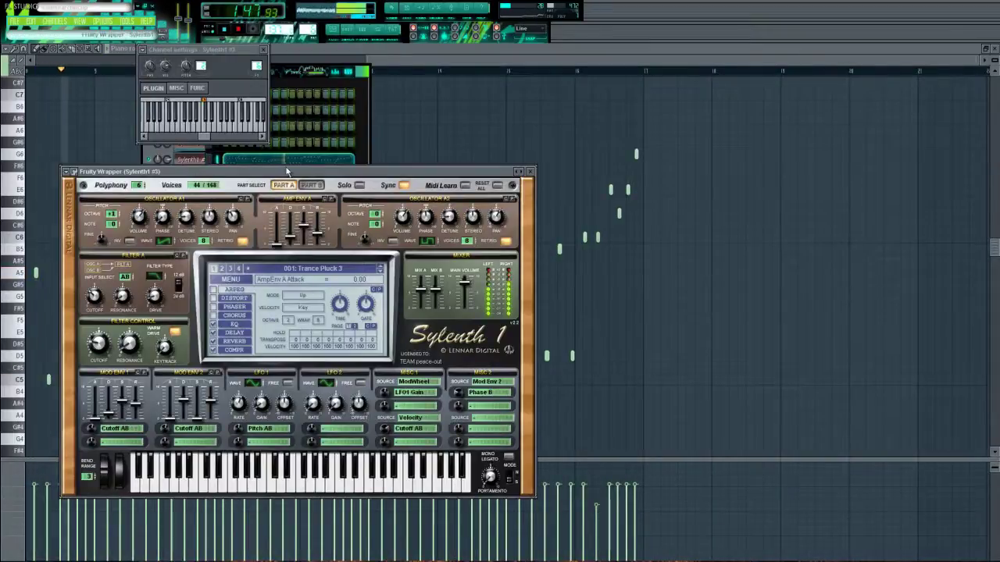
{"action": "left_click_drag", "start_coordinate": [435, 56], "coordinate": [282, 58]}
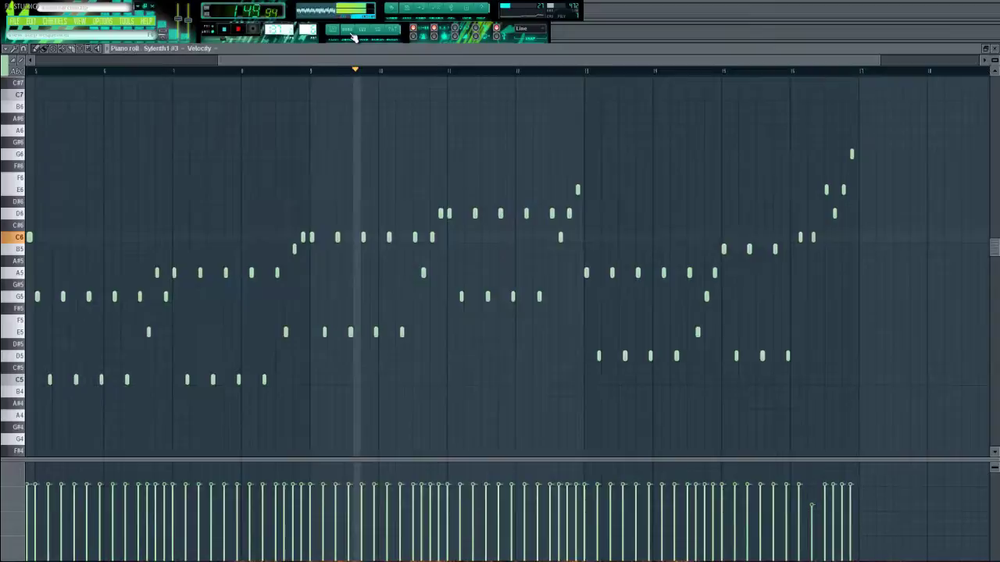
{"action": "left_click", "coordinate": [353, 35]}
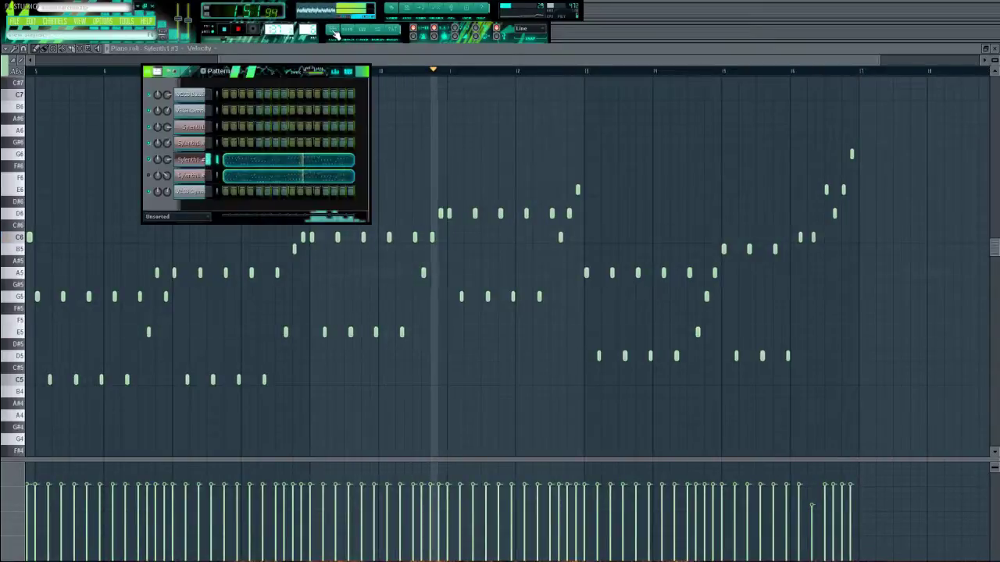
{"action": "left_click", "coordinate": [356, 31]}
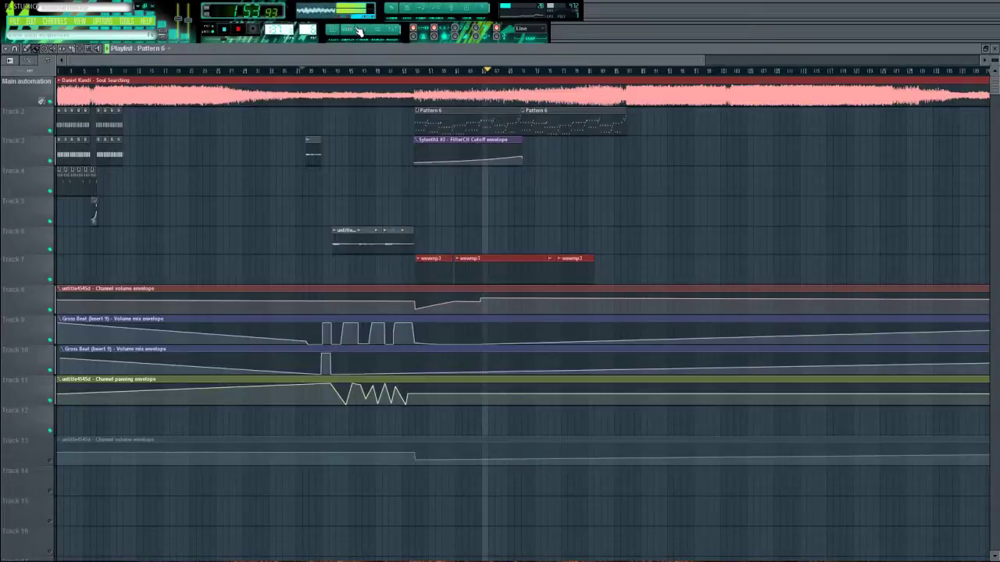
Step: Mute Track 2 and remove the three red wwwmp3 audio clips from Track 7
{"action": "left_click", "coordinate": [50, 131]}
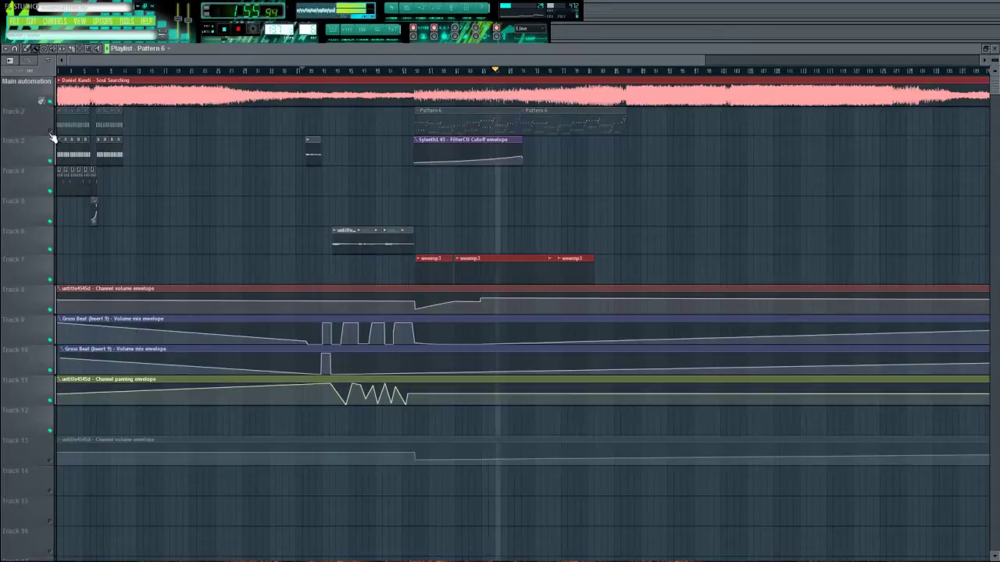
{"action": "left_click_drag", "start_coordinate": [336, 60], "coordinate": [383, 59]}
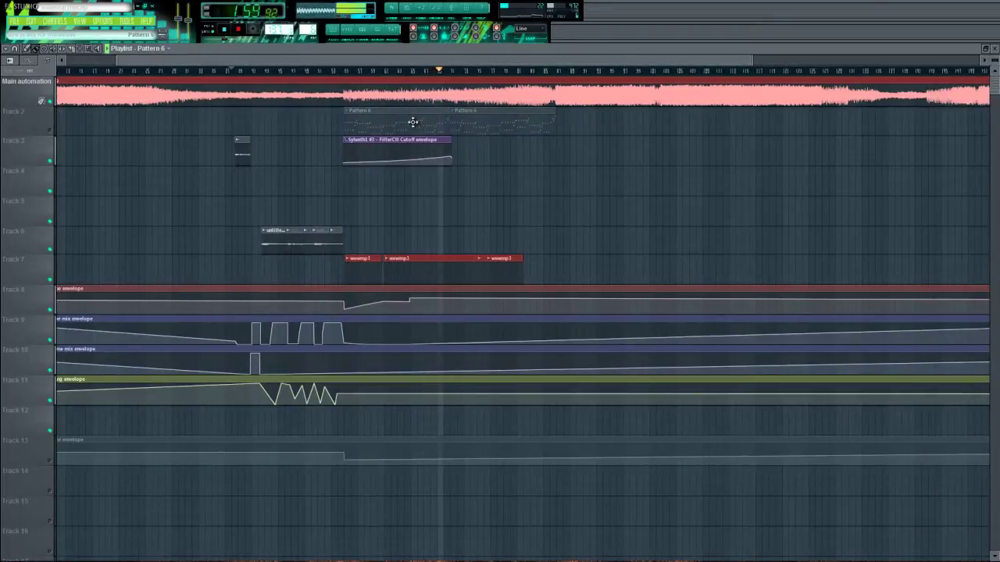
{"action": "right_click", "coordinate": [500, 259]}
{"action": "right_click", "coordinate": [414, 259]}
{"action": "right_click", "coordinate": [364, 259]}
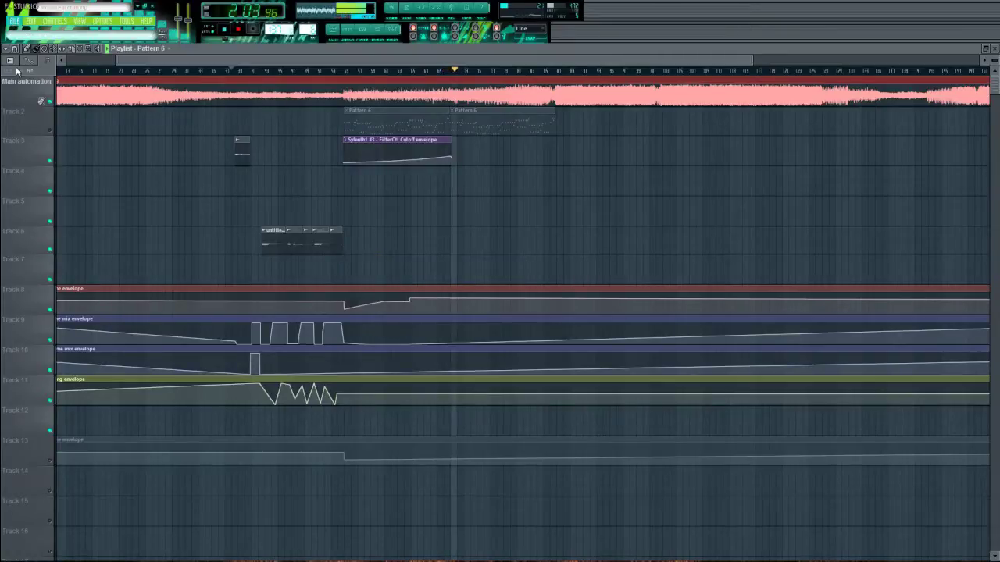
{"action": "left_click_drag", "start_coordinate": [321, 62], "coordinate": [346, 61]}
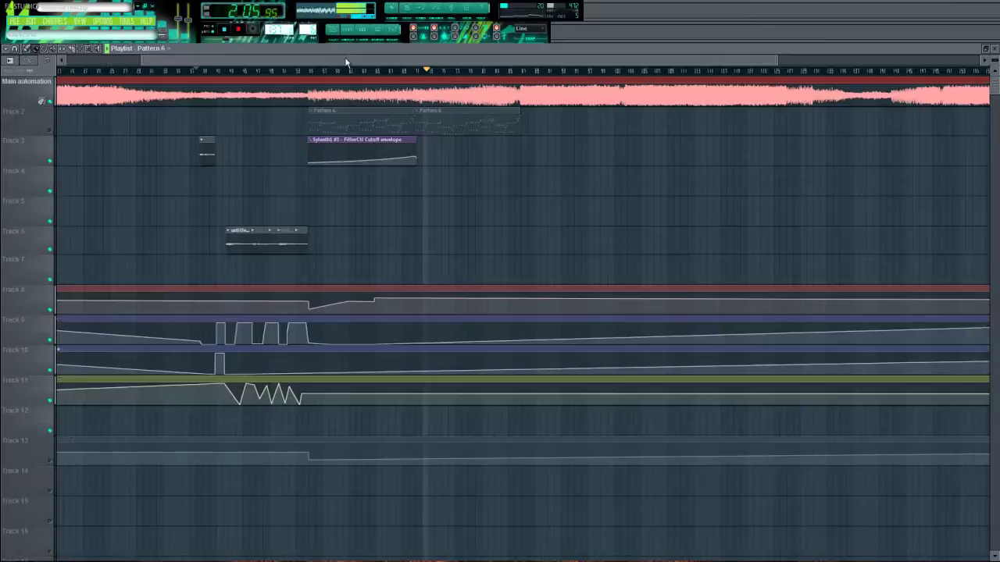